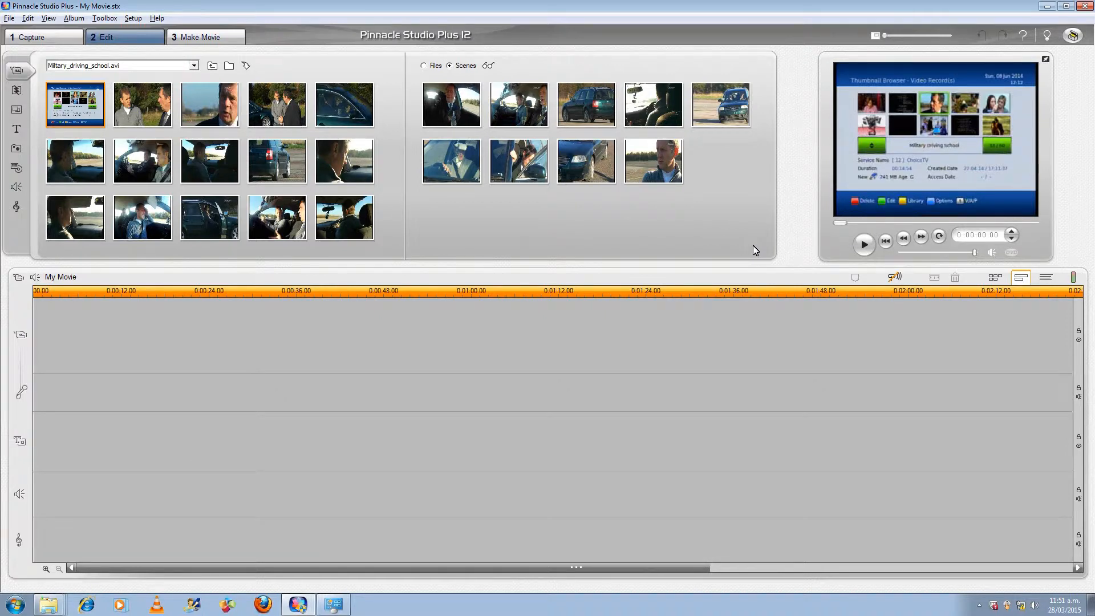
Place all scenes of the driving school video on the movie timeline and delete the opening clip showing the recorder's thumbnail browser.
drag(758, 245, 78, 91)
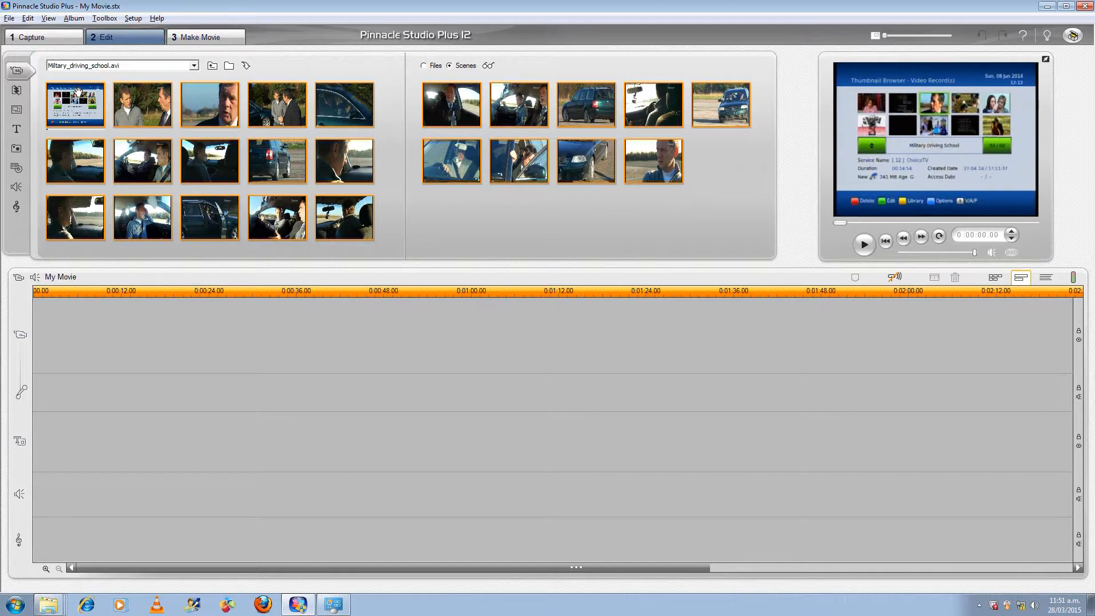
drag(78, 92, 60, 326)
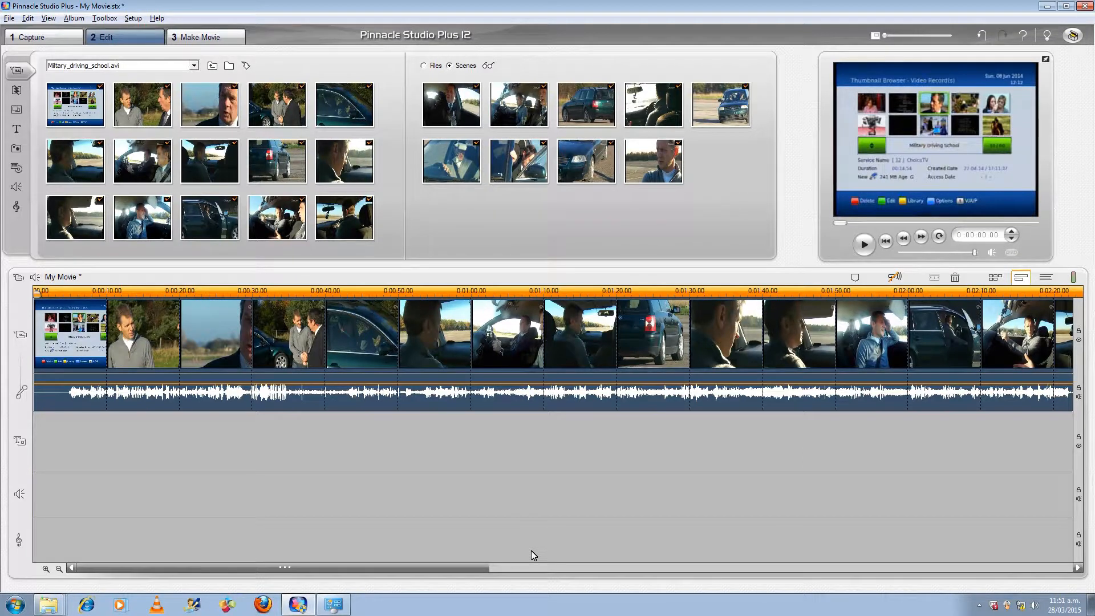
drag(481, 569, 399, 540)
drag(444, 567, 286, 540)
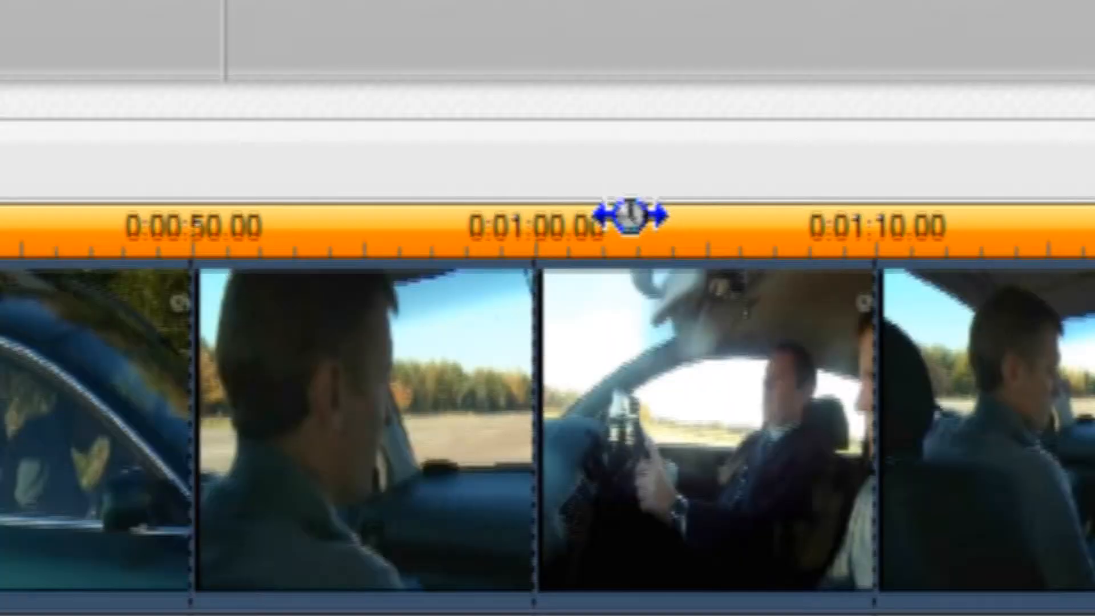
drag(630, 214, 0, 246)
mouse_move(300, 296)
mouse_down()
mouse_move(290, 295)
mouse_move(299, 296)
mouse_up()
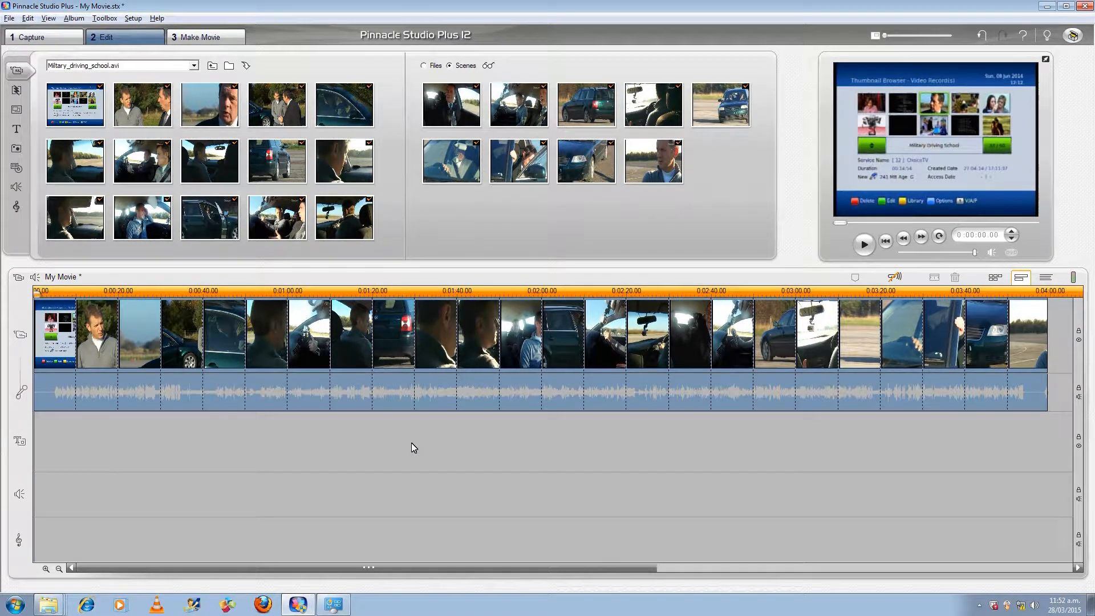
click(53, 391)
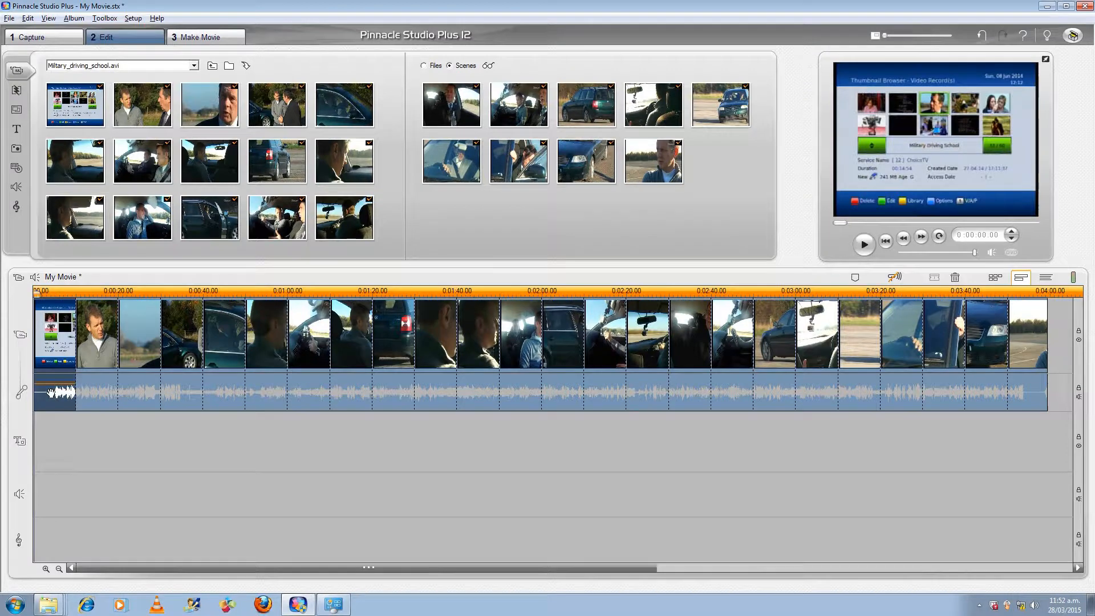
click(42, 293)
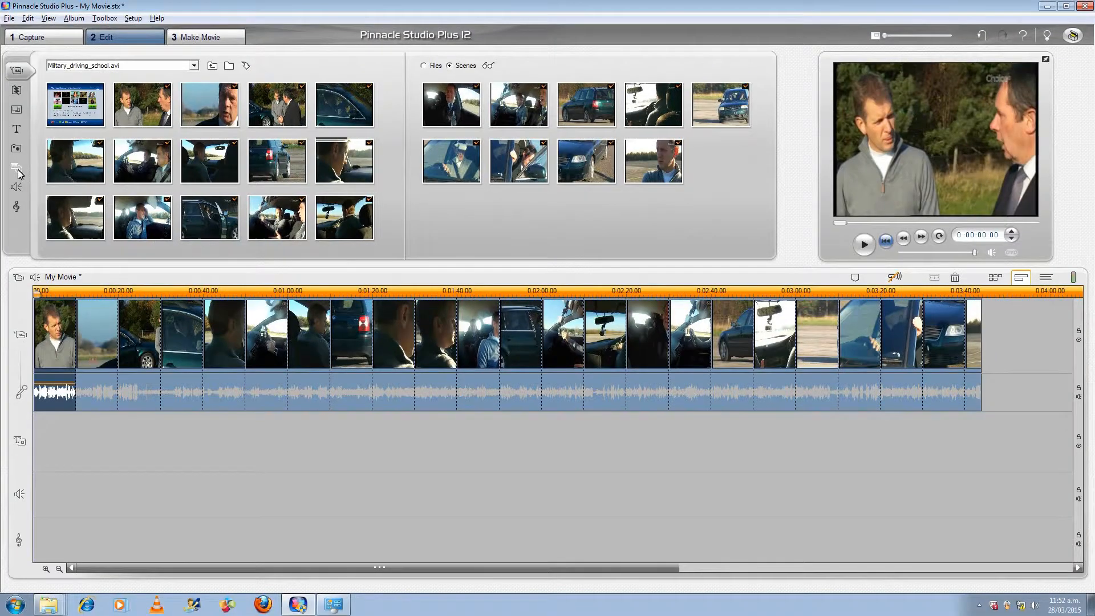
Add the green four-thumbnail menu from Standard Menus at the movie's start, creating chapters automatically with a minimum length of 30 seconds.
click(32, 165)
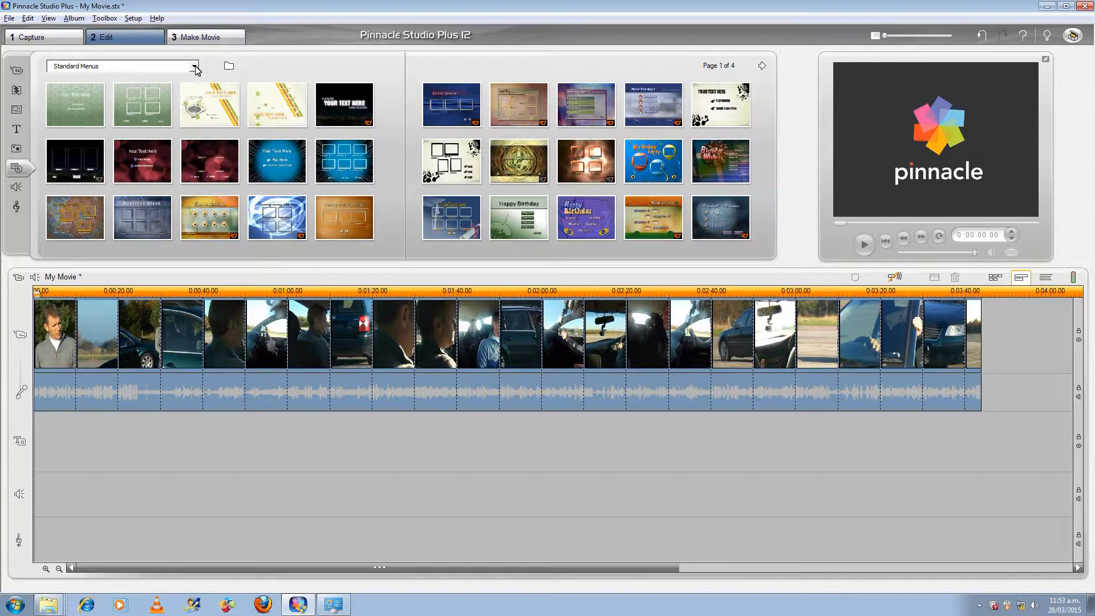
click(142, 96)
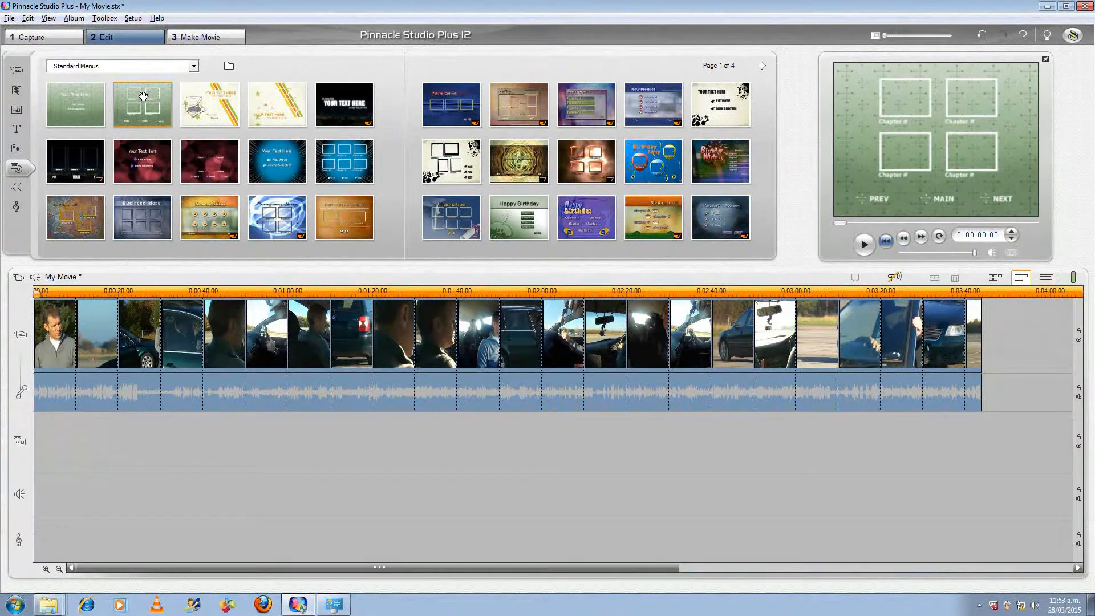
drag(142, 97, 49, 330)
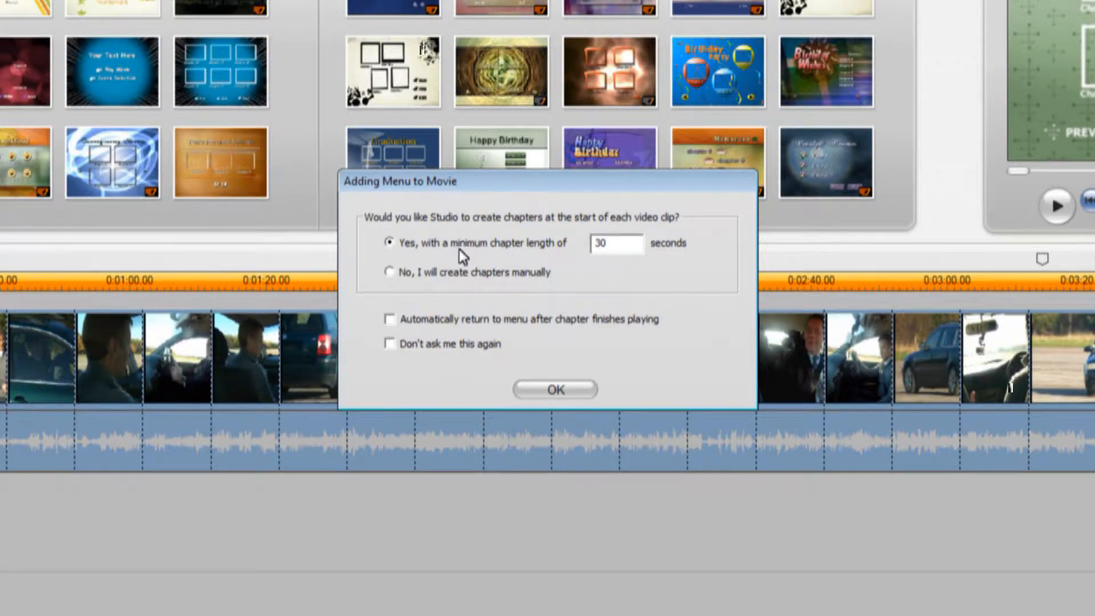
double_click(607, 244)
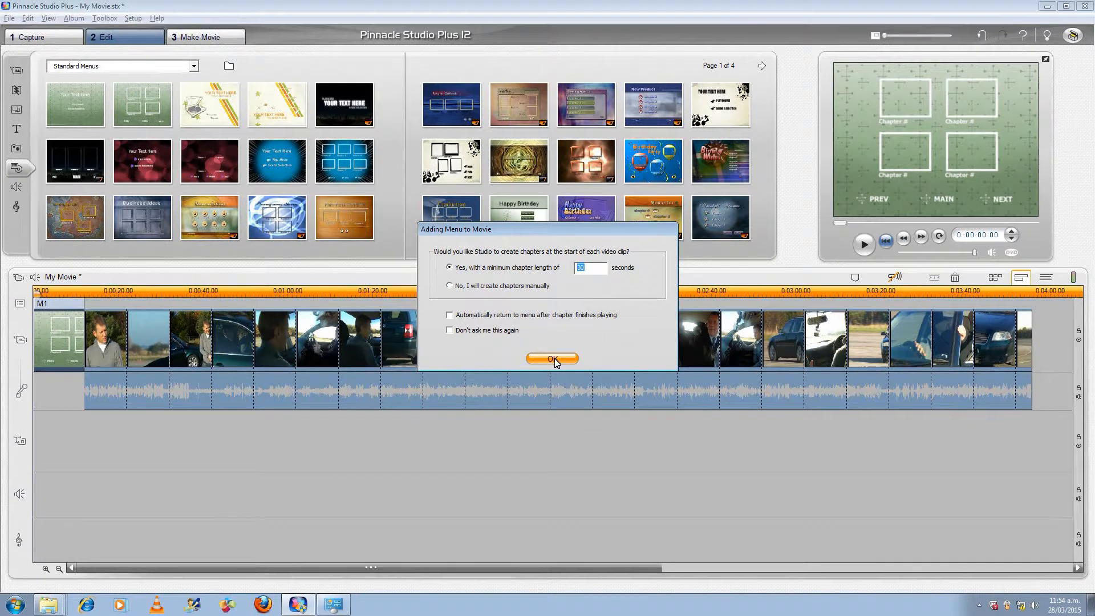
click(550, 358)
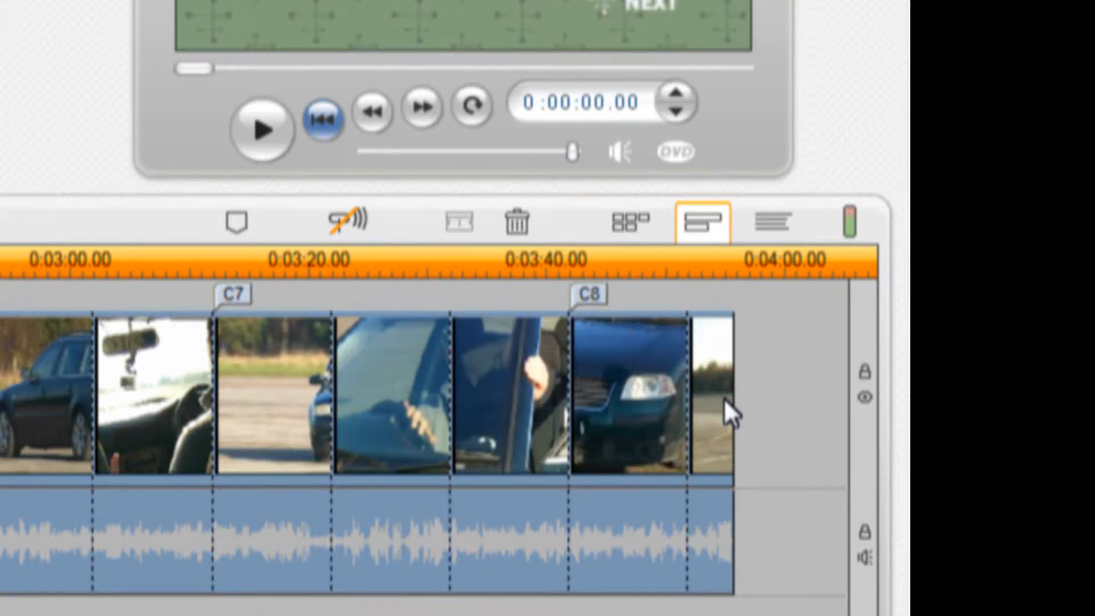
Set a return to the menu on the last clip of the movie.
right_click(723, 398)
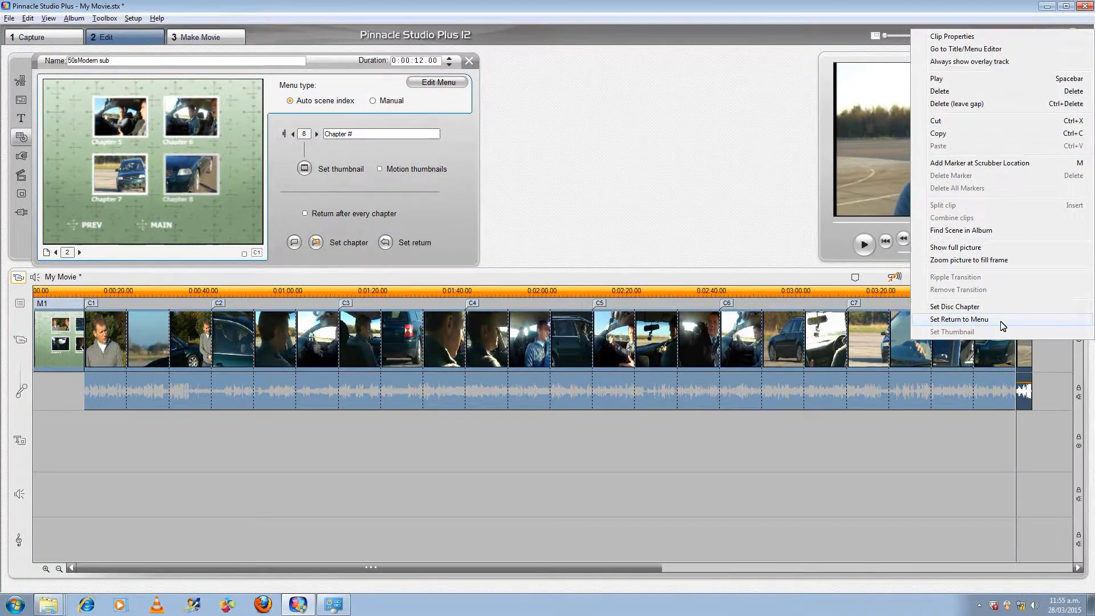
click(912, 317)
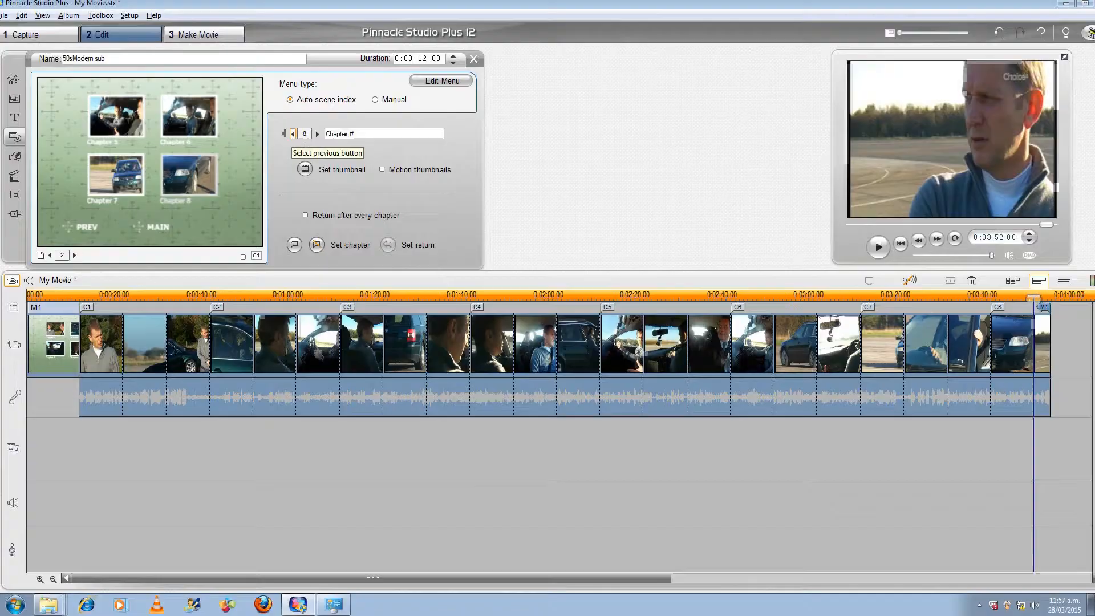
Step back through the menu's chapter buttons from 8 to 1 to check which scene each one links to.
click(294, 131)
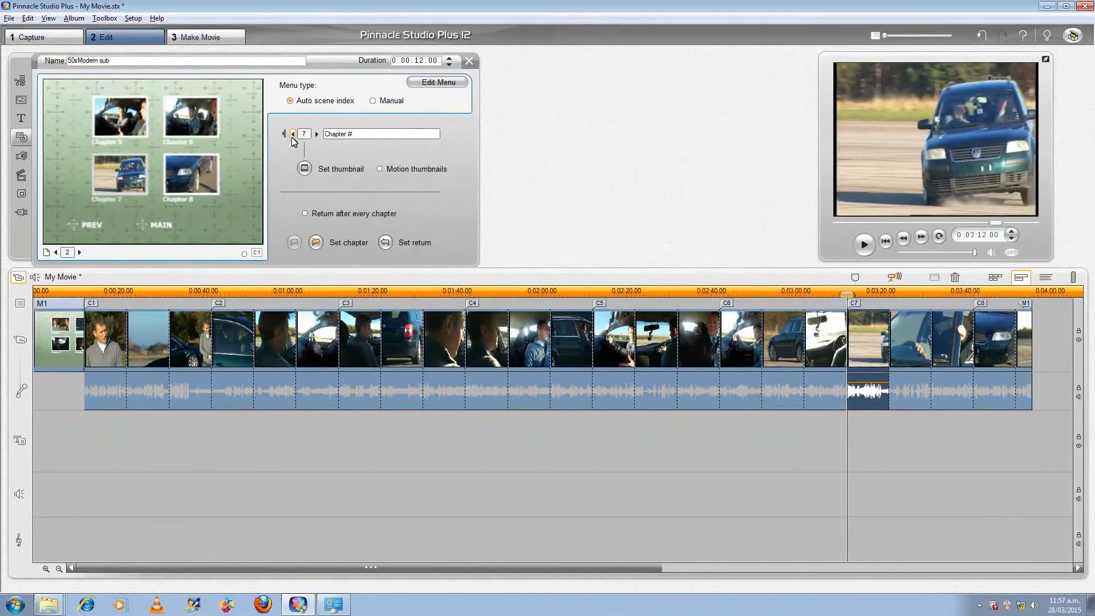
click(292, 137)
click(292, 136)
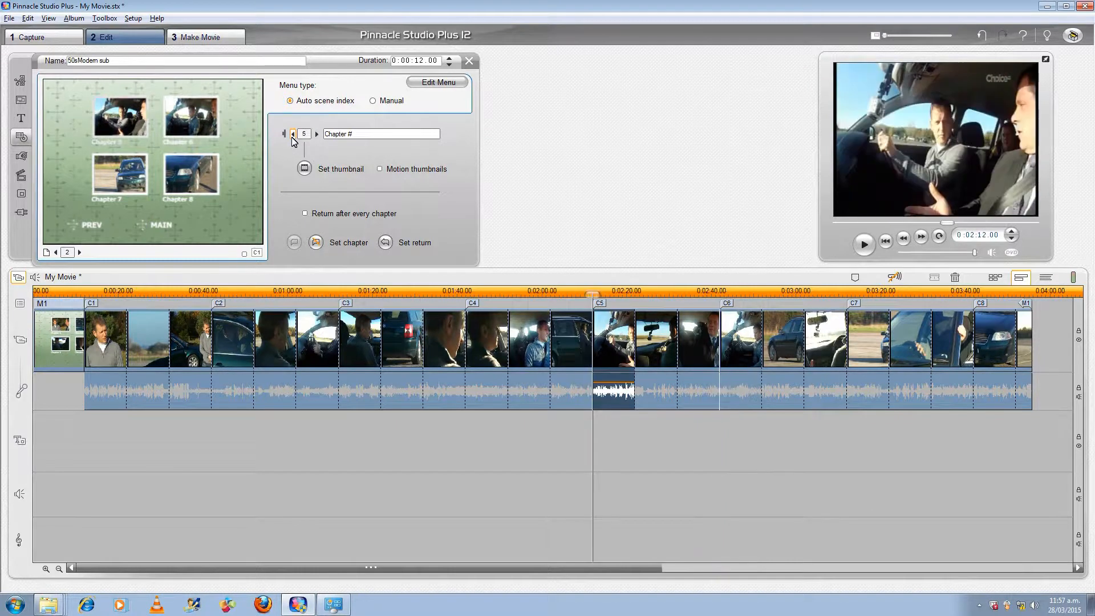
click(293, 137)
click(292, 136)
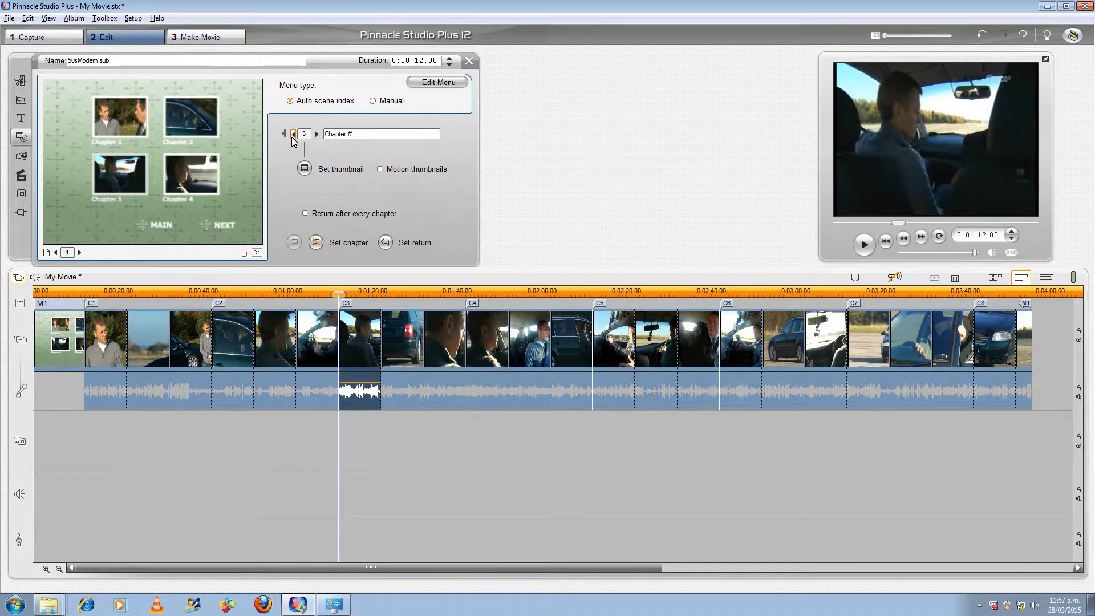
click(292, 137)
click(292, 136)
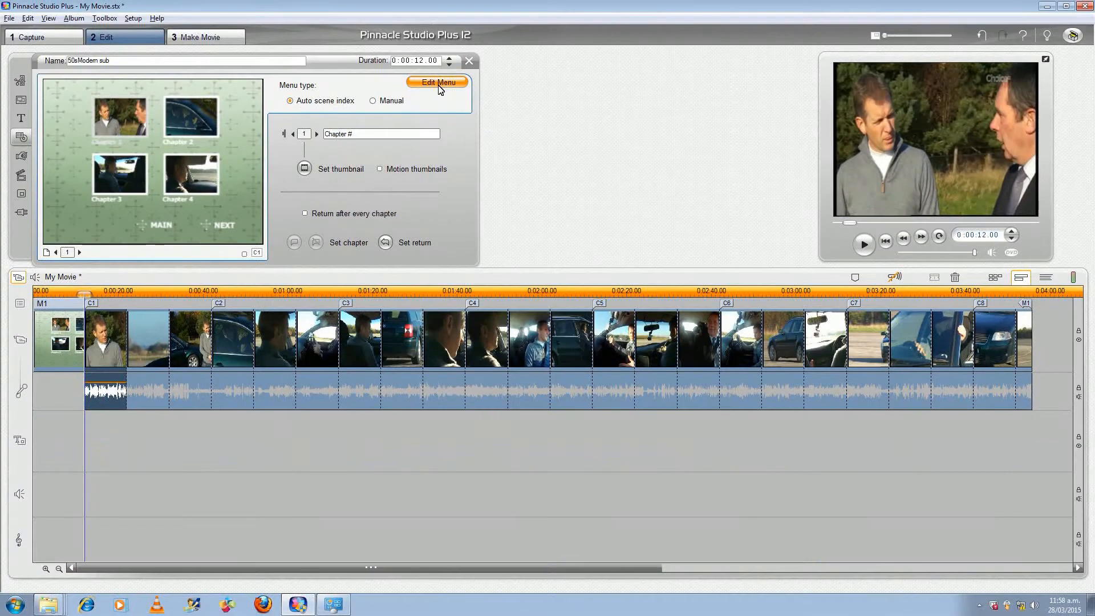
Open the chapter menu for editing and select its chapter thumbnail buttons in turn.
click(439, 85)
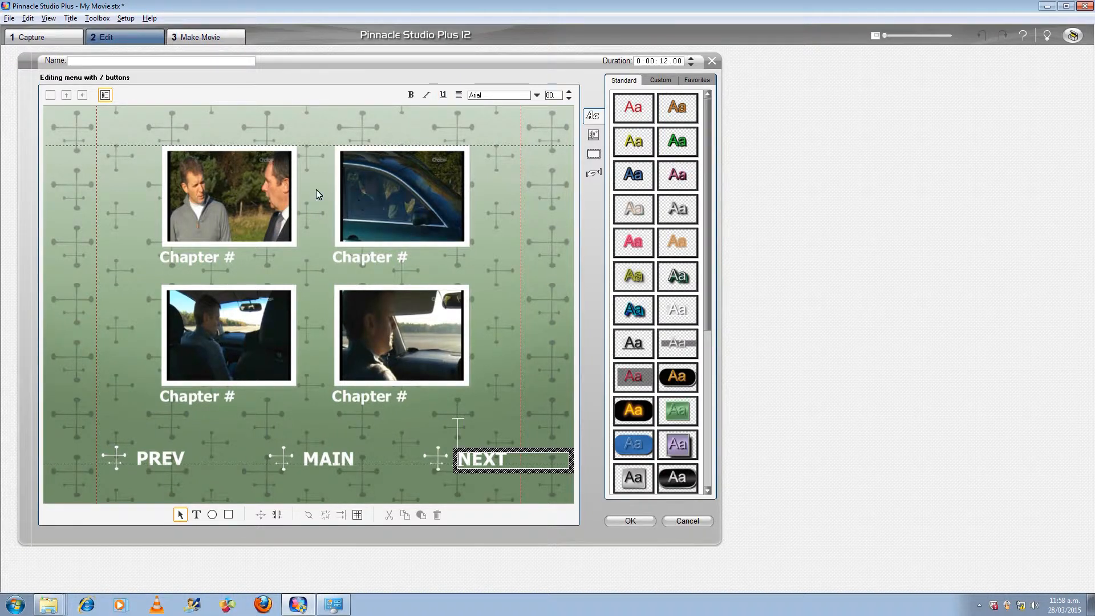
click(252, 209)
click(244, 308)
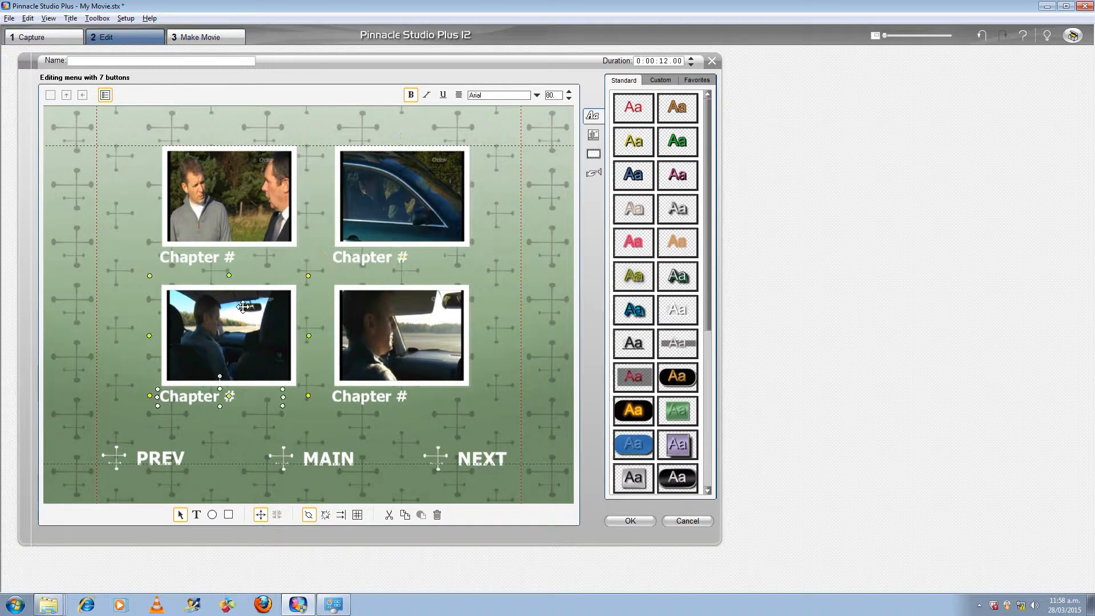
click(361, 317)
click(248, 211)
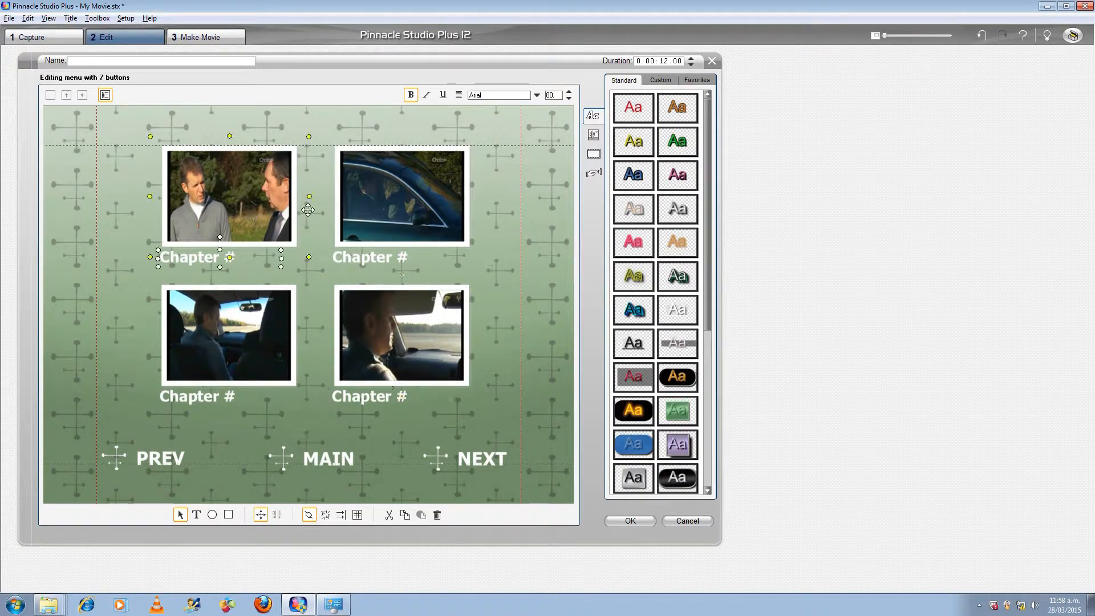
click(353, 201)
Delete all four chapter thumbnail buttons with their captions from the menu.
click(249, 184)
key(Delete)
click(376, 183)
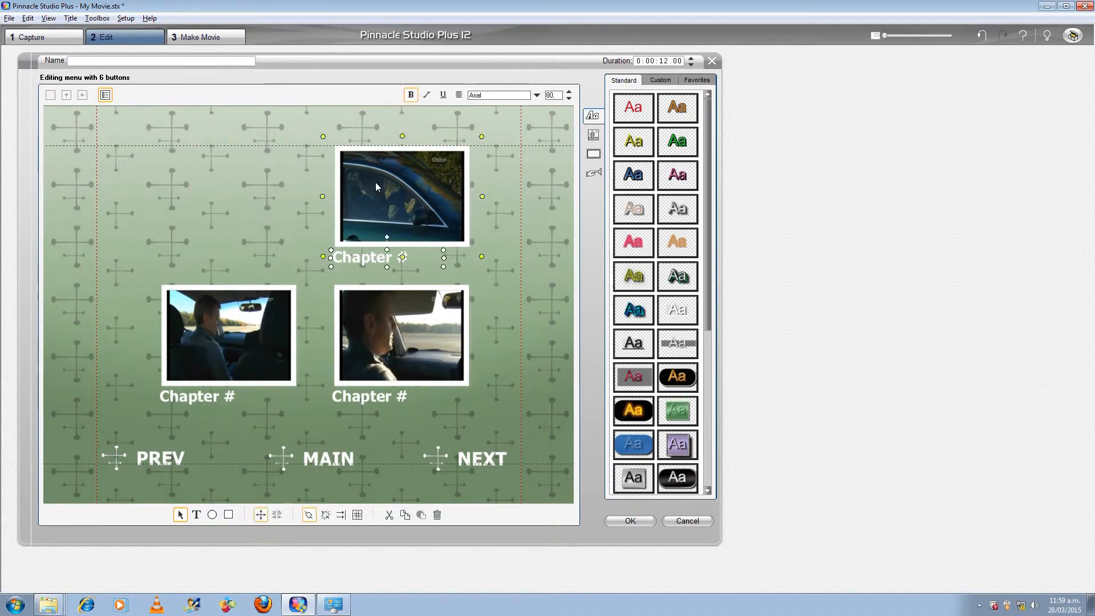
key(Delete)
click(232, 313)
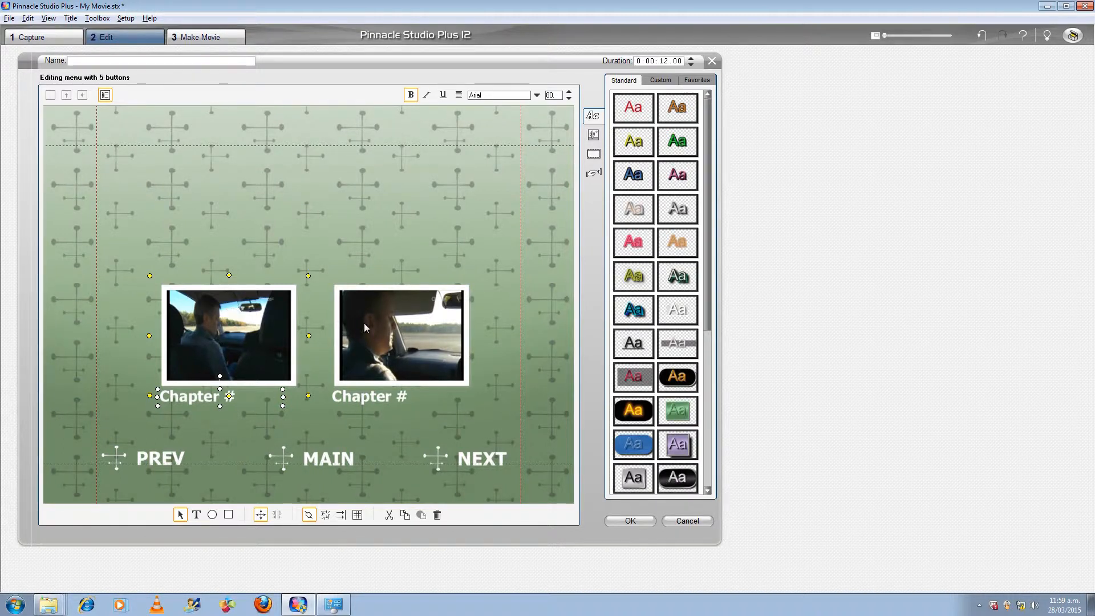
key(Delete)
click(428, 320)
key(Delete)
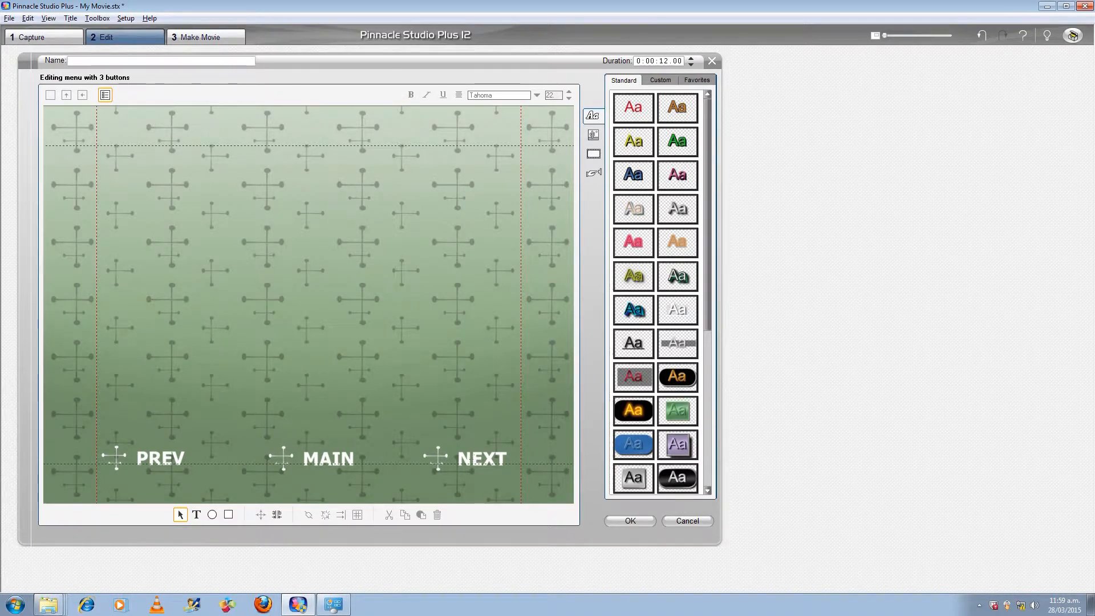
Delete the NEXT and PREV buttons from the menu, keeping only the MAIN button.
click(463, 455)
click(438, 453)
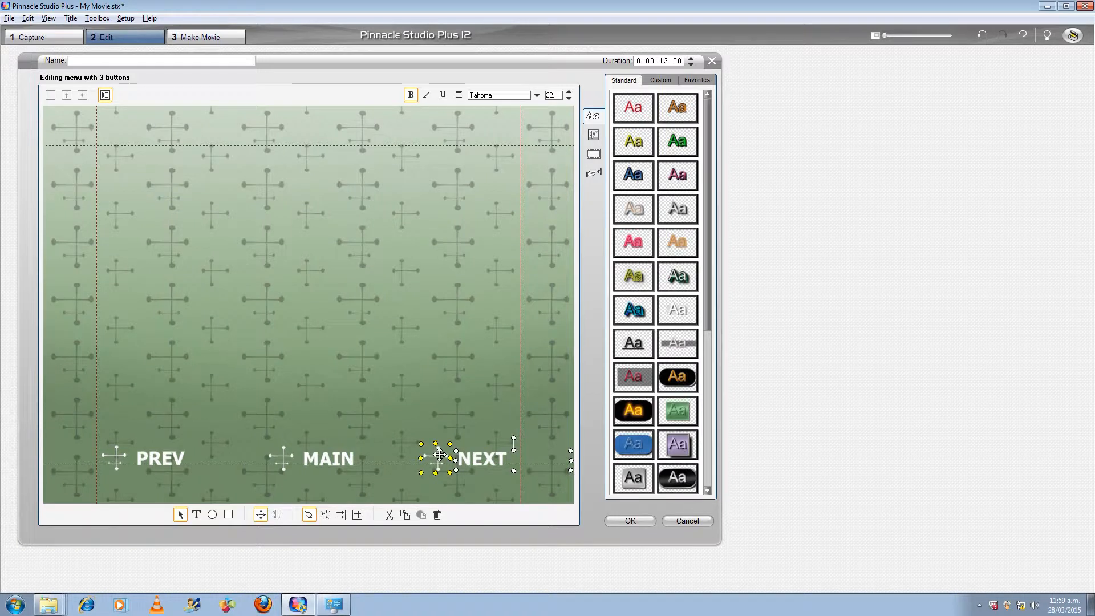
key(Delete)
click(124, 458)
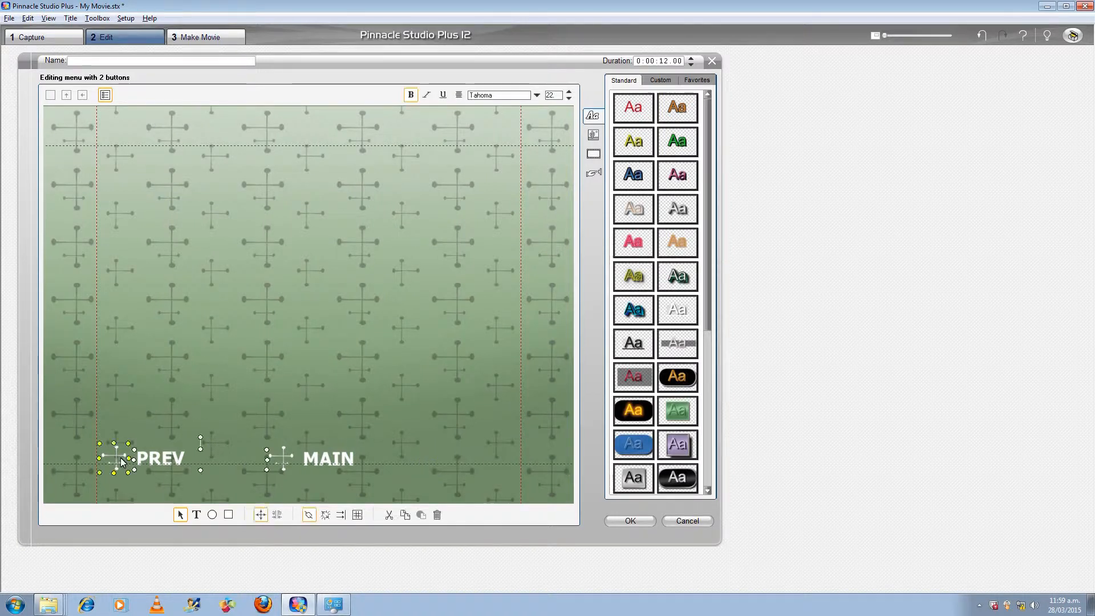
key(Delete)
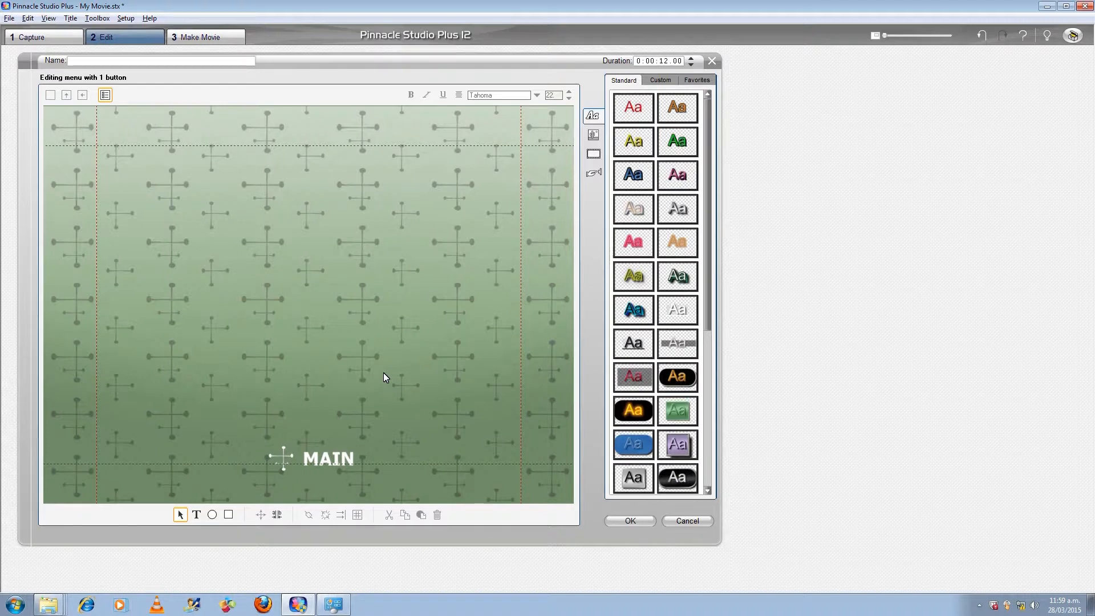
Move the MAIN button and its cross icon up towards the middle of the menu.
click(327, 457)
click(381, 446)
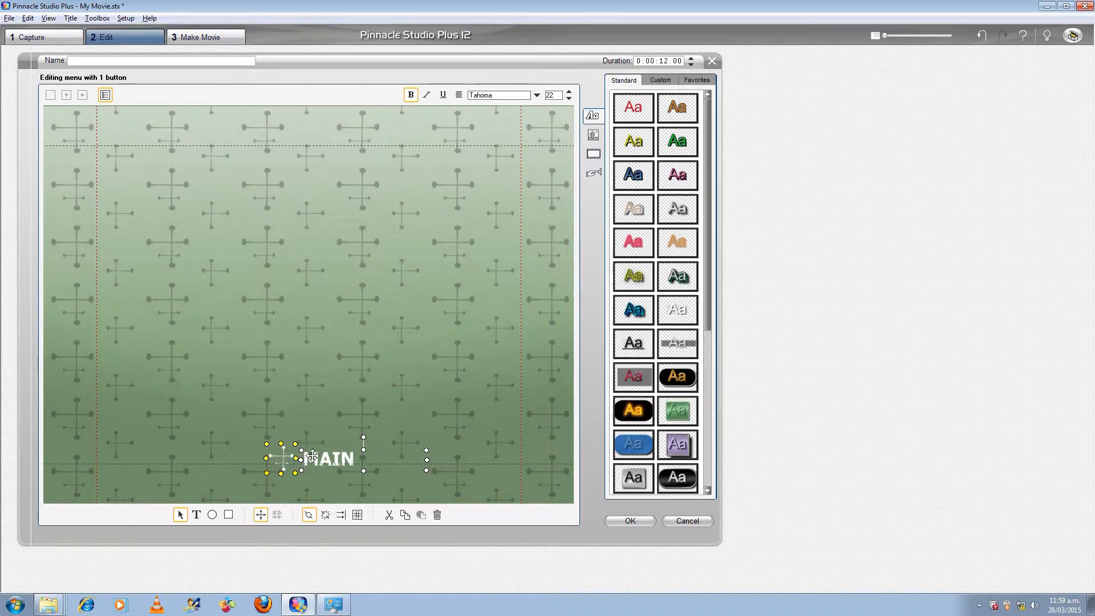
drag(280, 455, 265, 341)
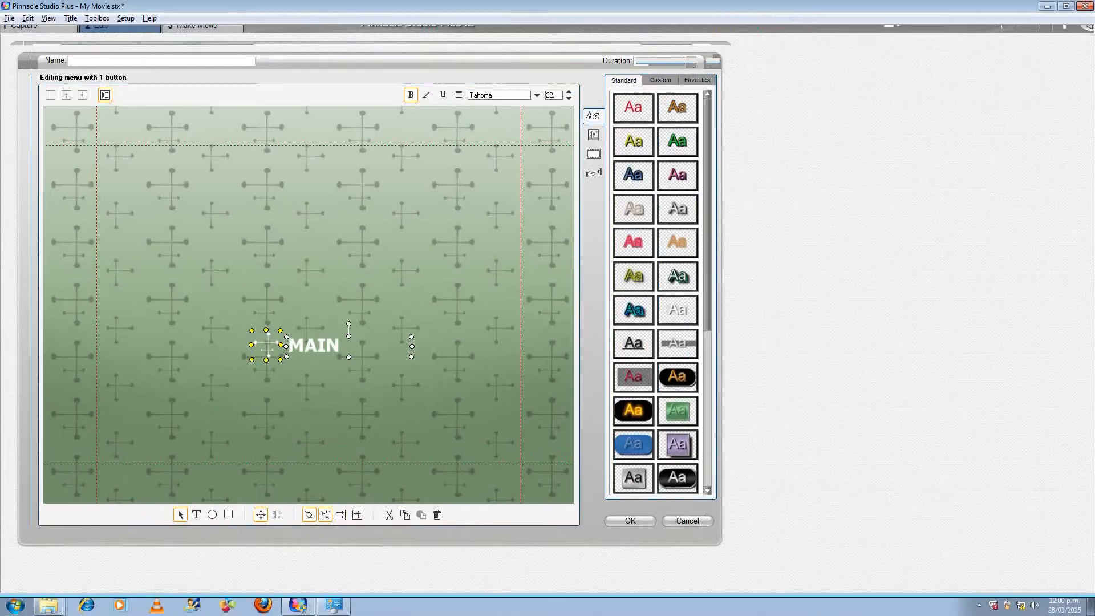
Ungroup the MAIN button, pull its cross icon away from the text and delete the icon.
click(327, 513)
drag(210, 157, 208, 169)
drag(155, 135, 372, 252)
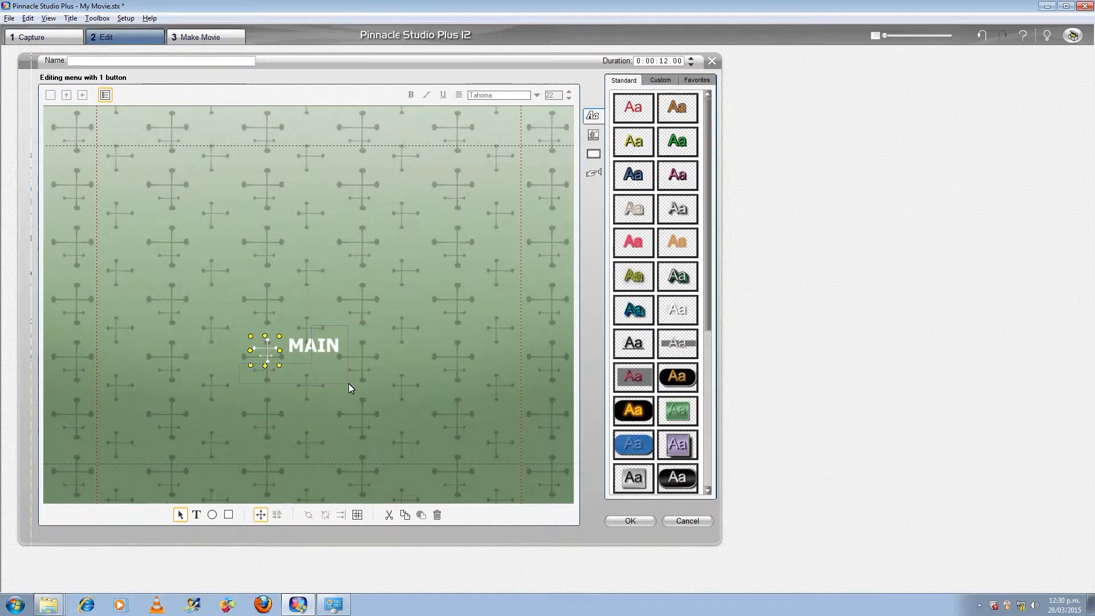
drag(270, 352, 241, 269)
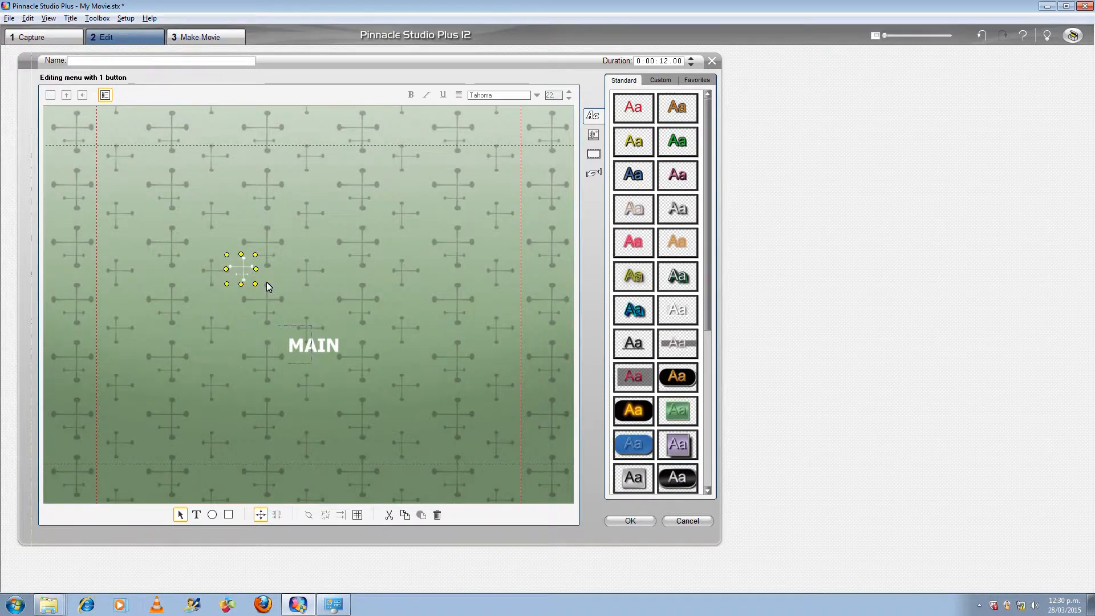
key(Delete)
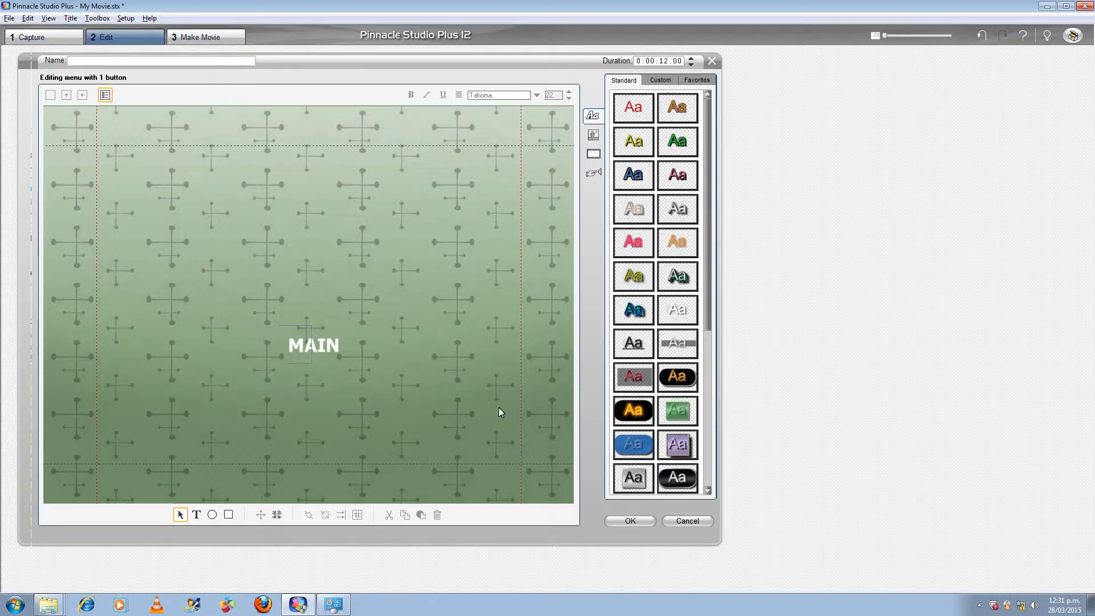
Select the MAIN text and try placing it past the safe-area lines near the menu's bottom, left and top edges.
click(342, 352)
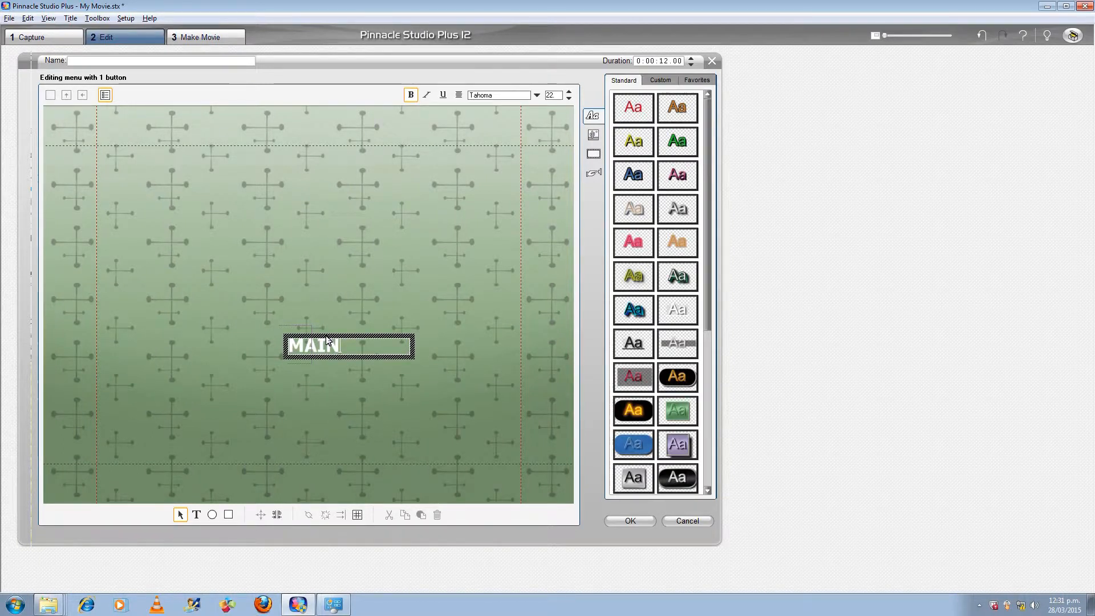
click(358, 313)
click(321, 344)
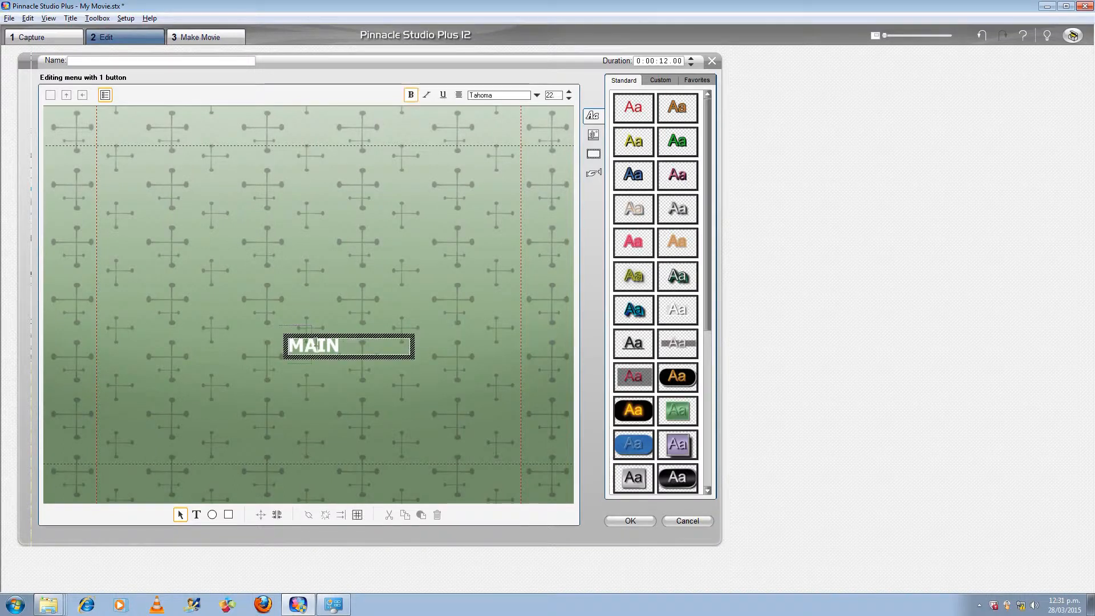
click(325, 337)
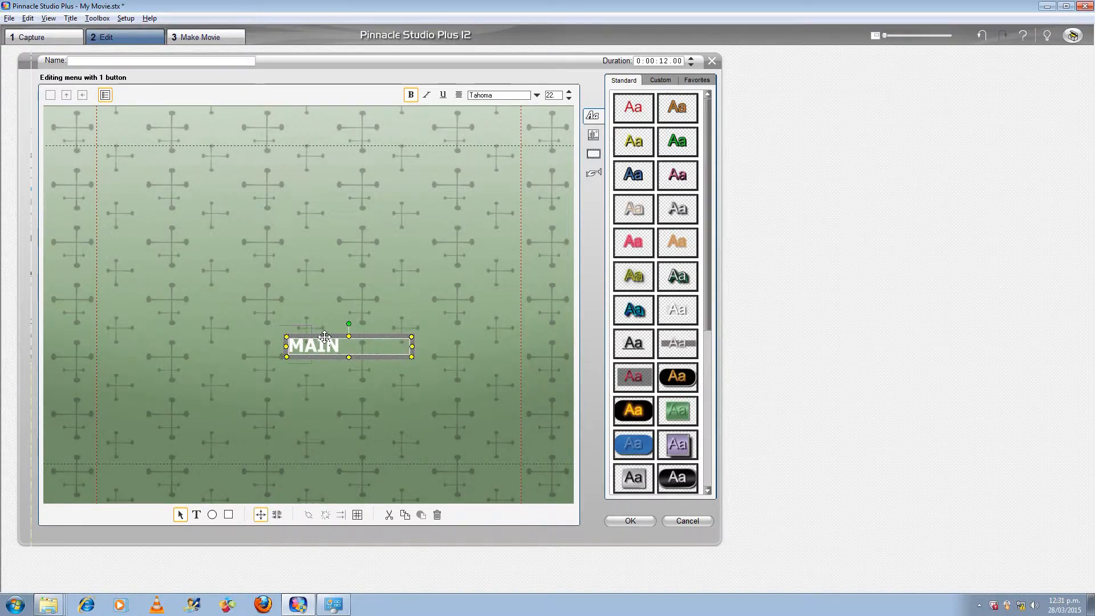
drag(325, 337, 282, 469)
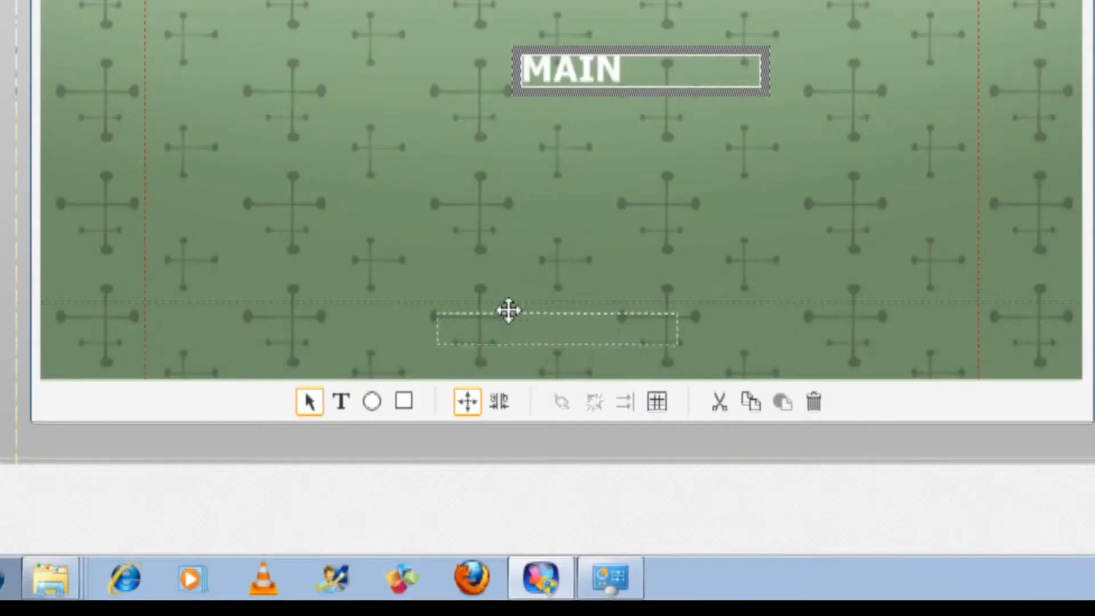
drag(508, 311, 501, 334)
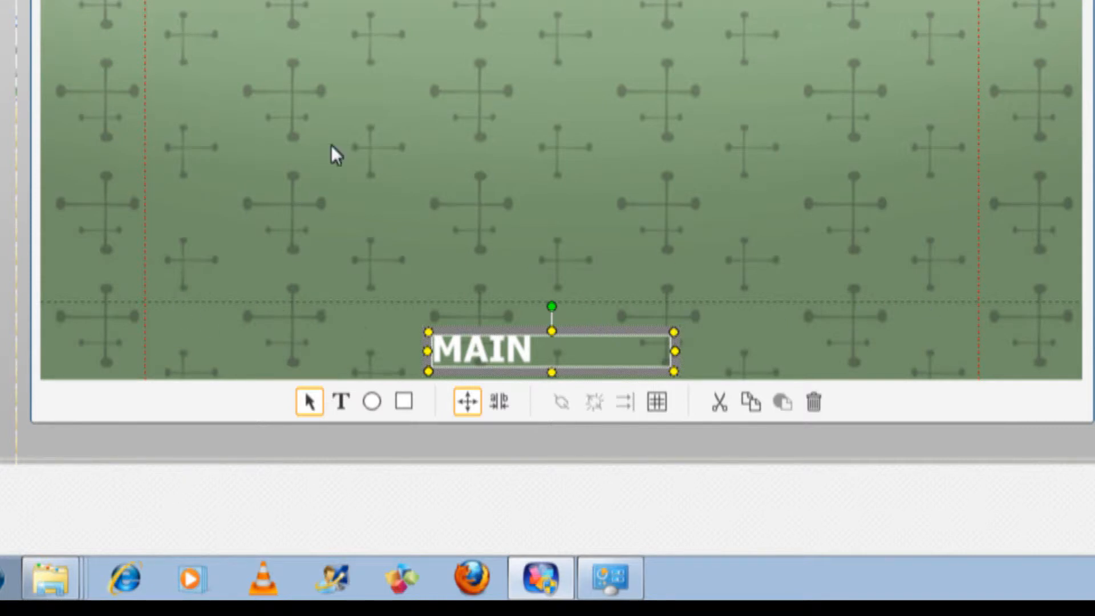
drag(434, 346, 93, 62)
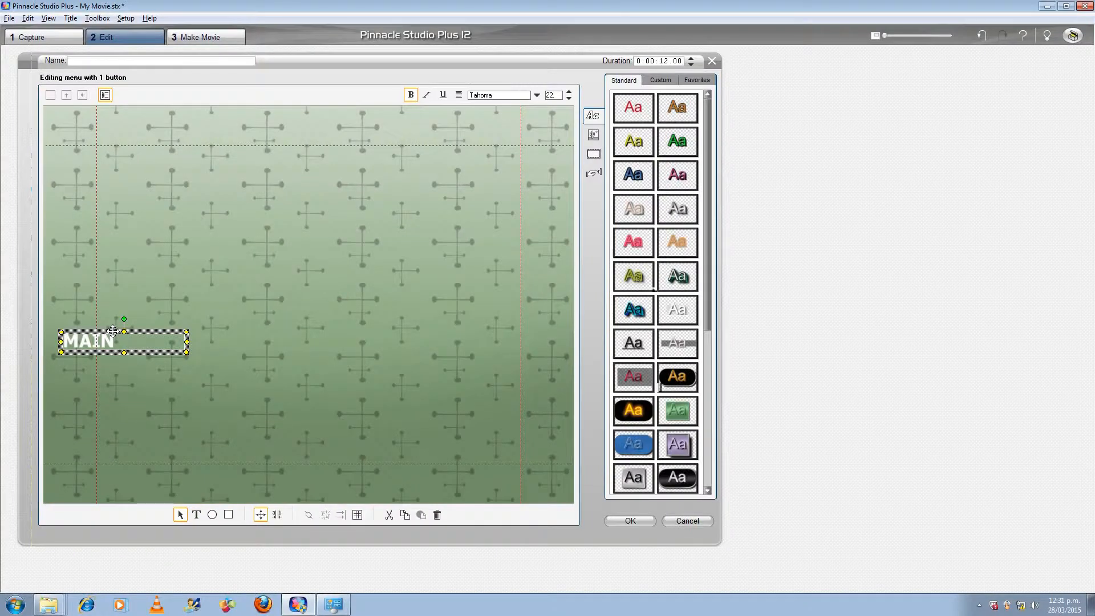
drag(142, 367, 480, 120)
drag(251, 231, 338, 138)
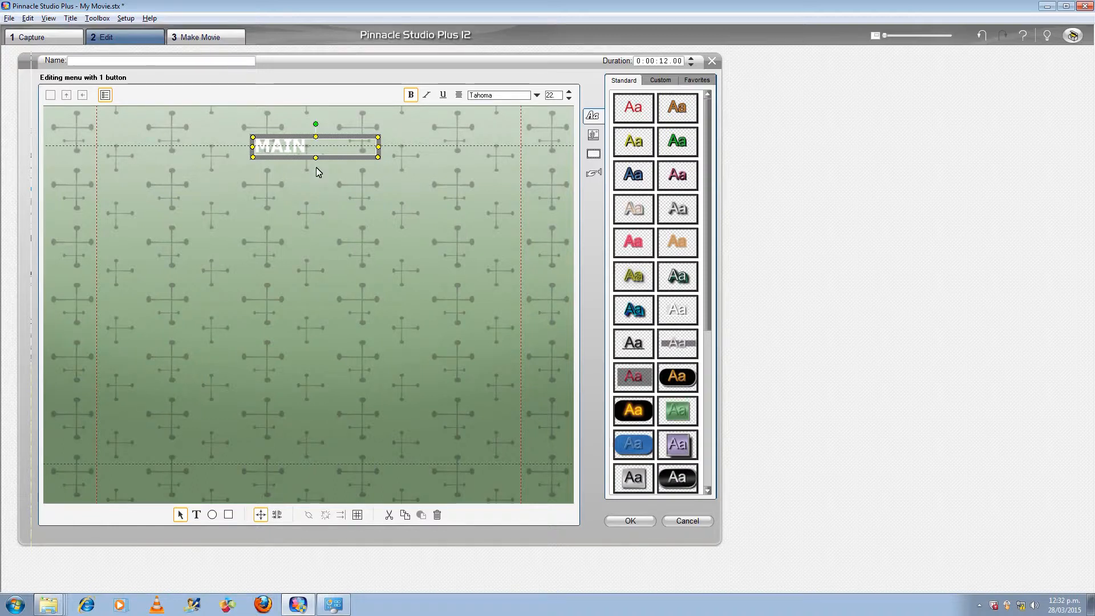
drag(292, 144, 311, 218)
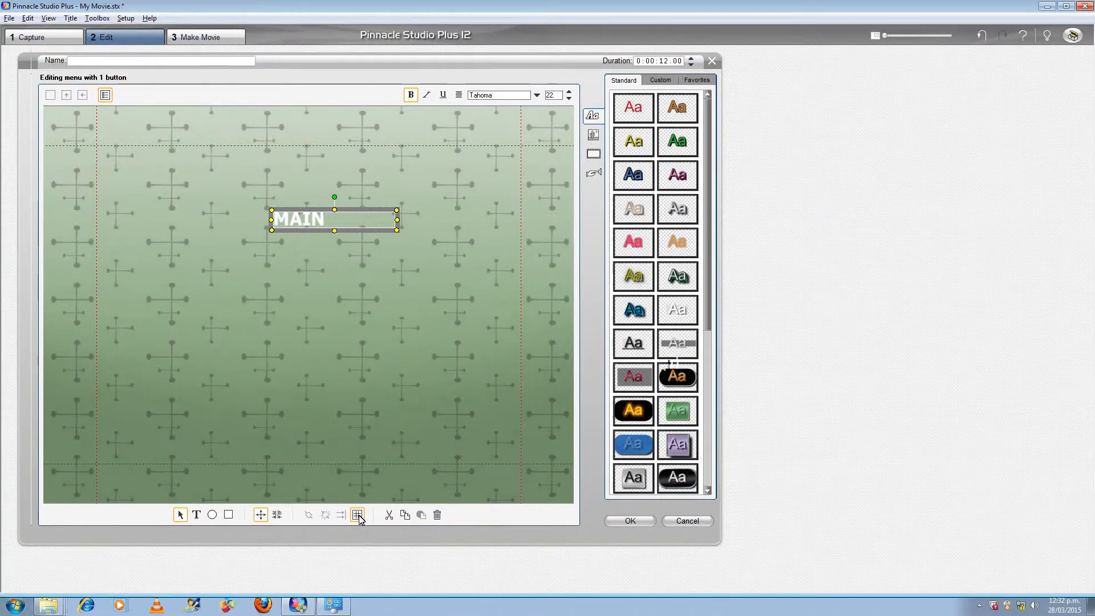
Justify the MAIN text to the bottom centre of the menu's safe area and deselect it.
click(355, 514)
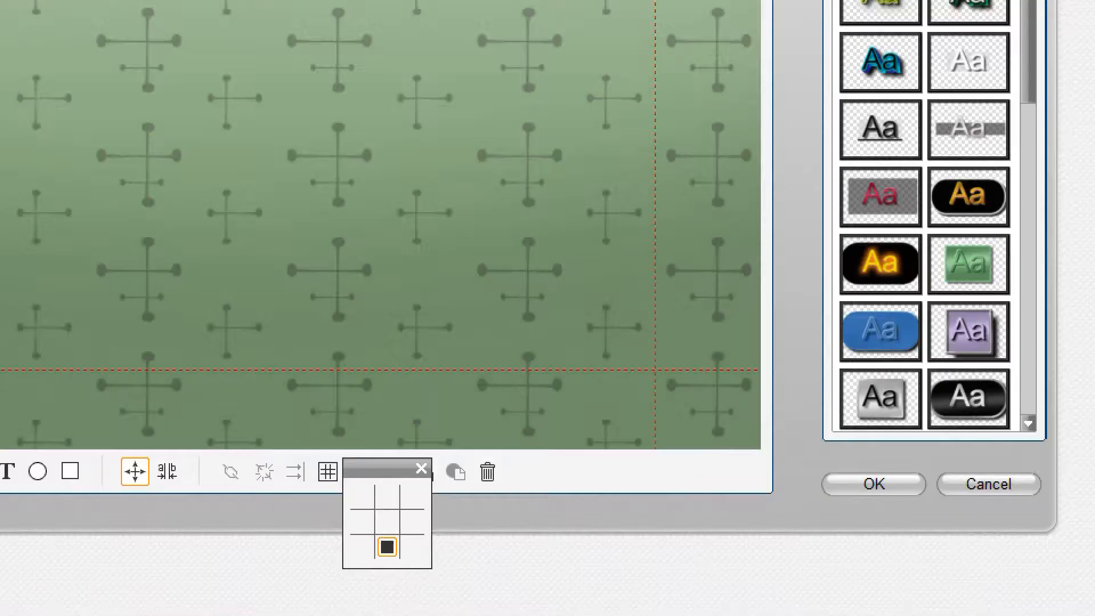
click(386, 547)
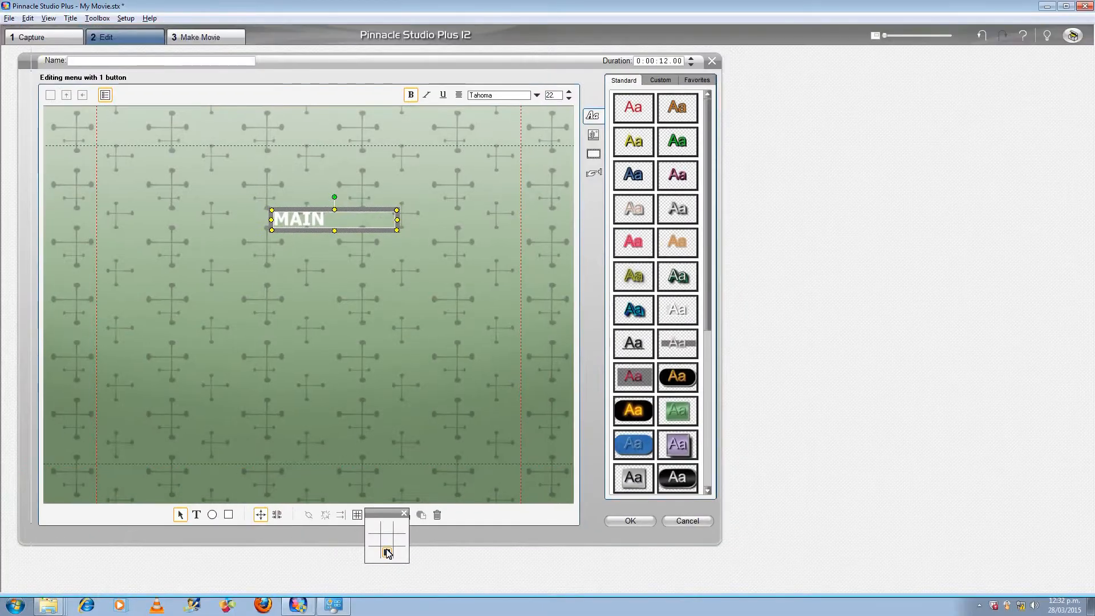
click(386, 547)
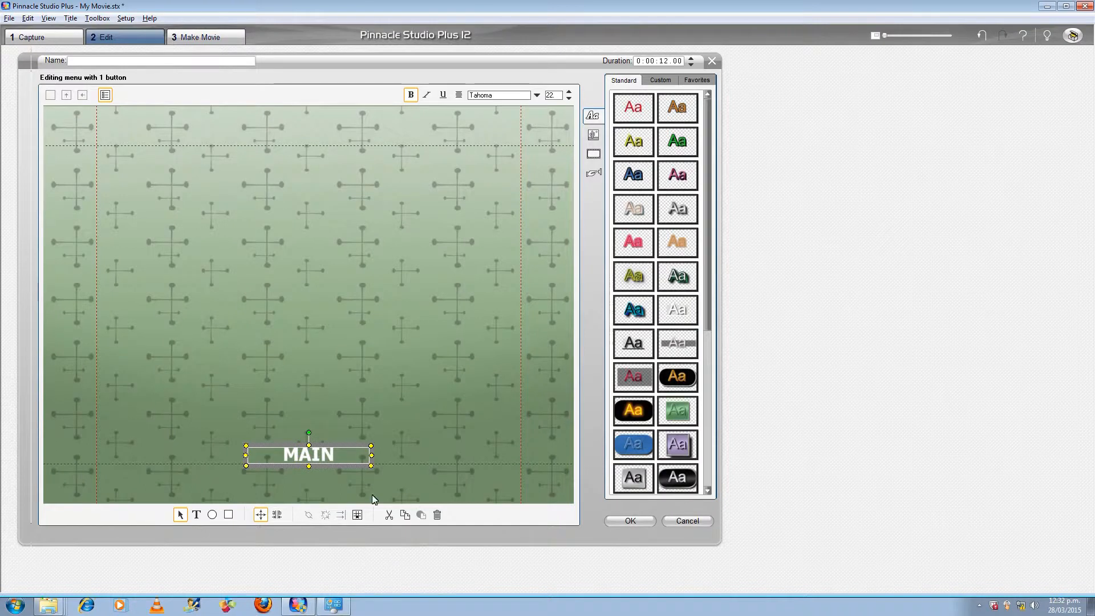
click(351, 416)
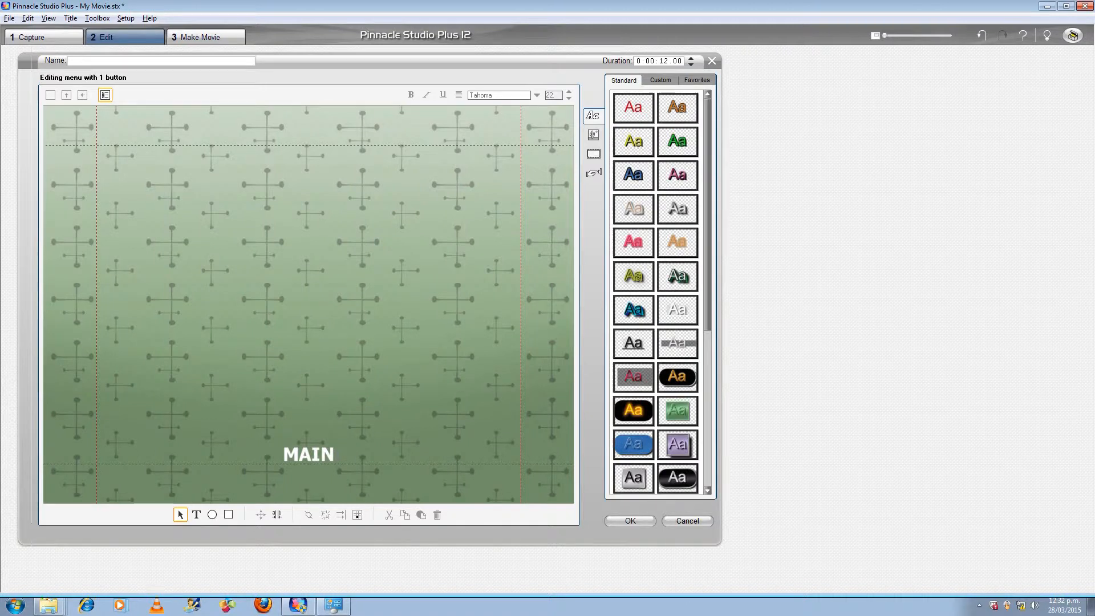
Change the MAIN text's button type from Root button to Normal button.
click(341, 450)
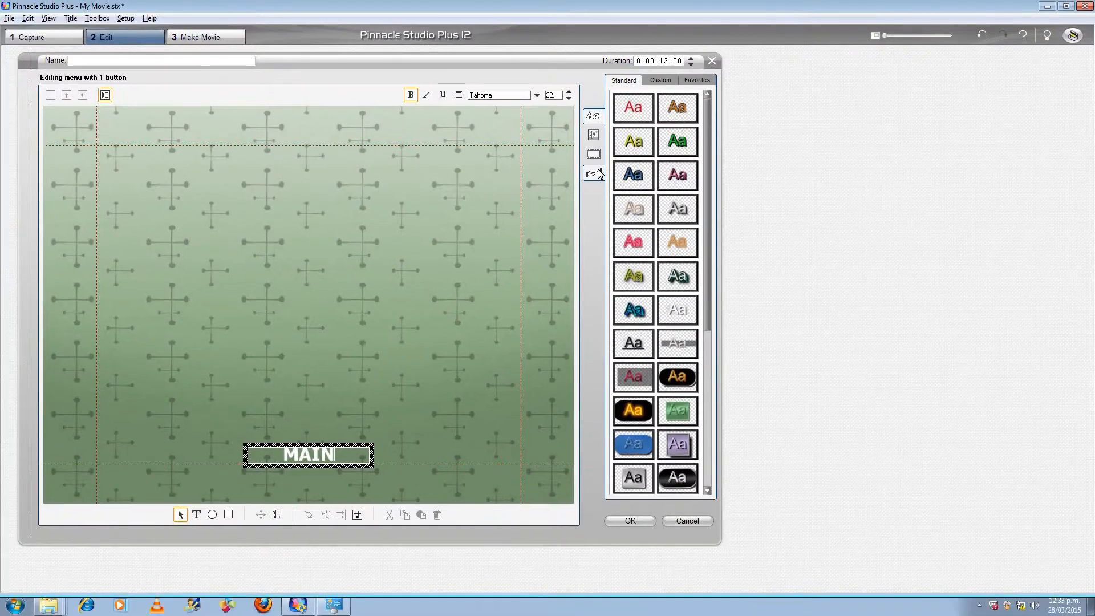
click(601, 177)
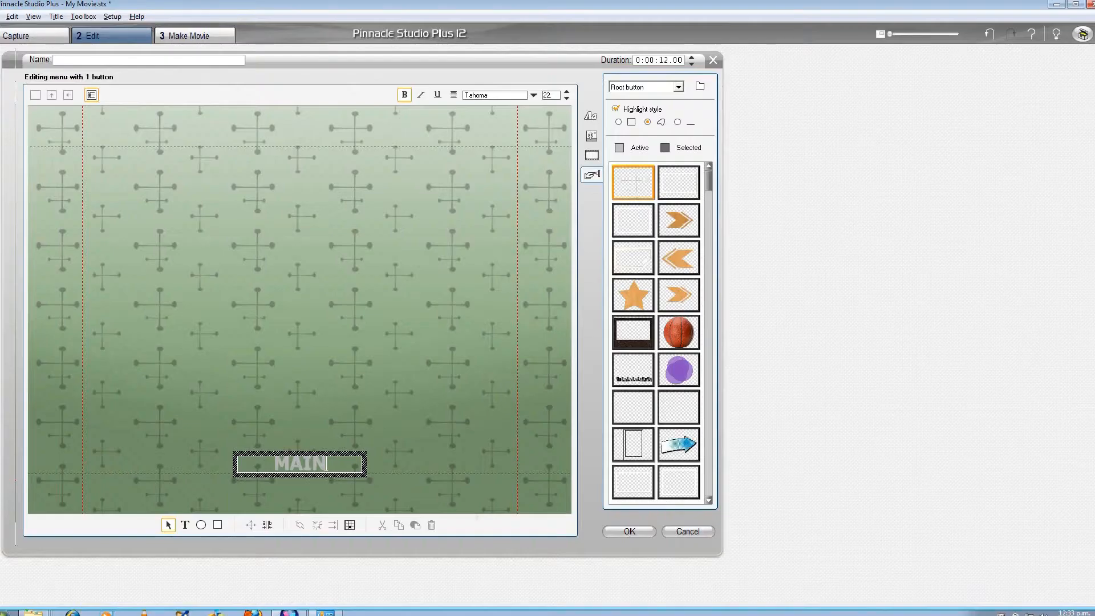
click(689, 83)
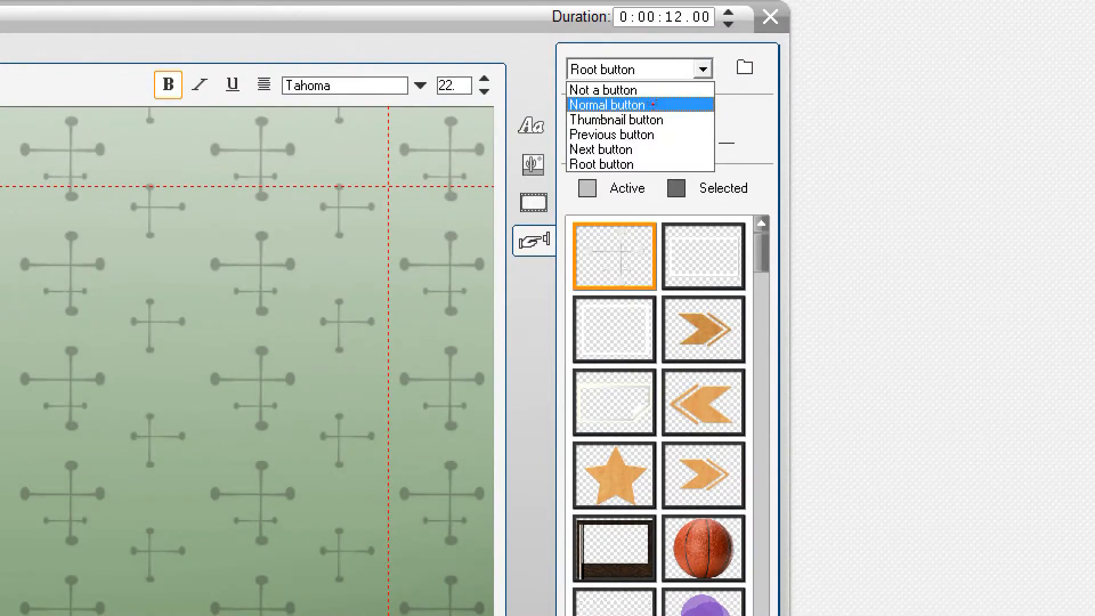
click(652, 104)
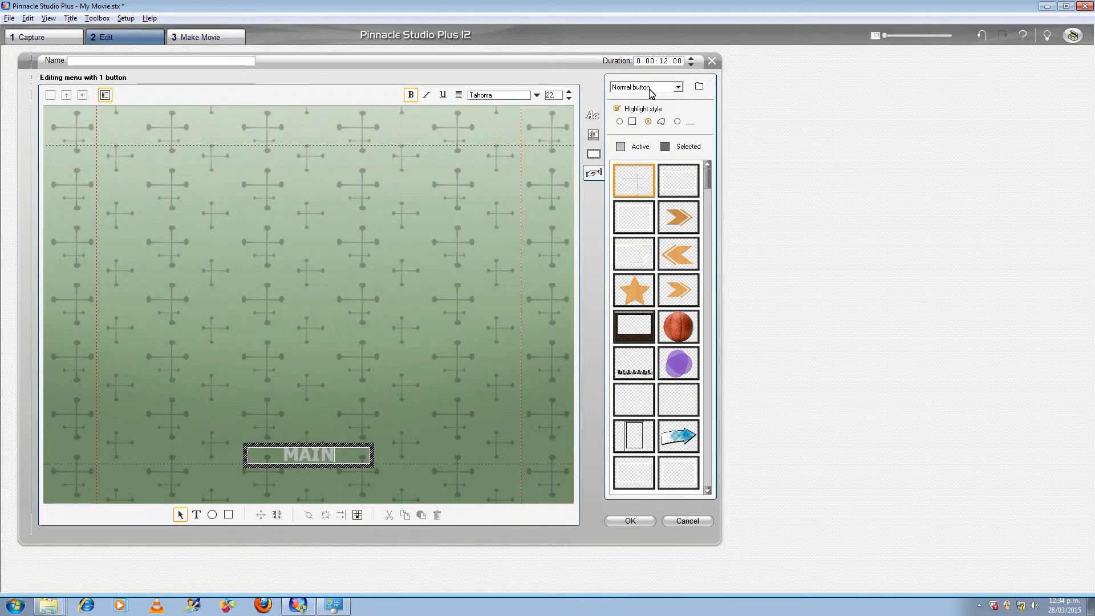
click(651, 93)
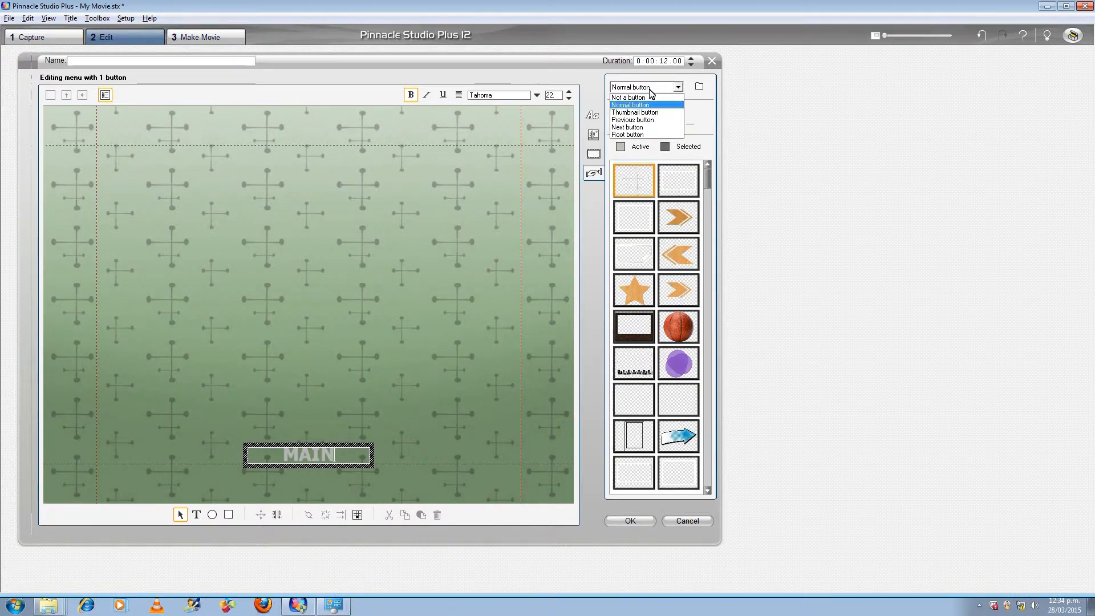
click(651, 91)
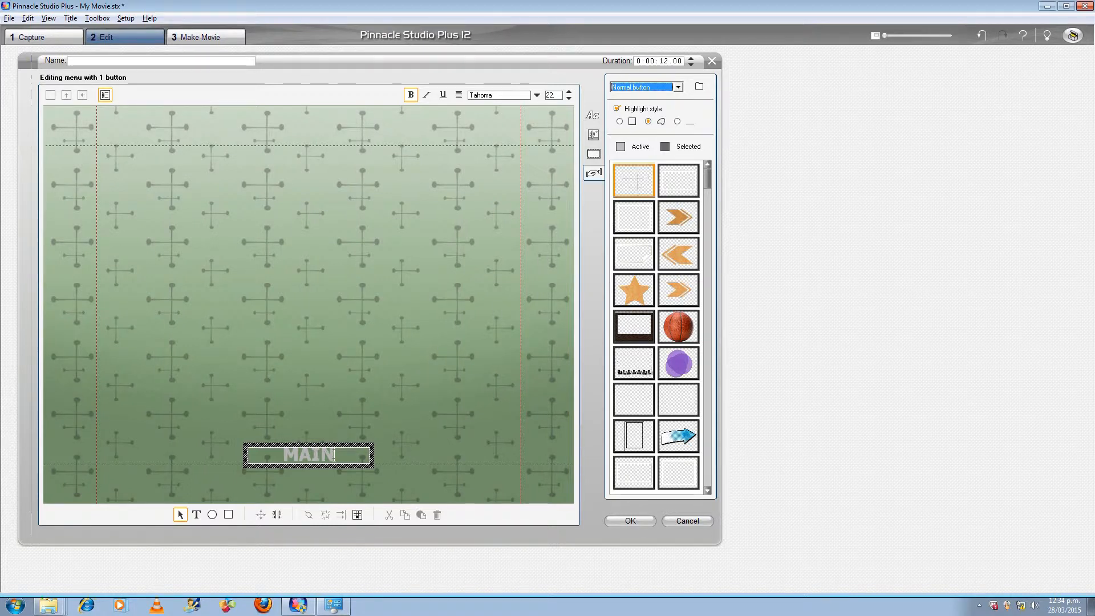
click(367, 421)
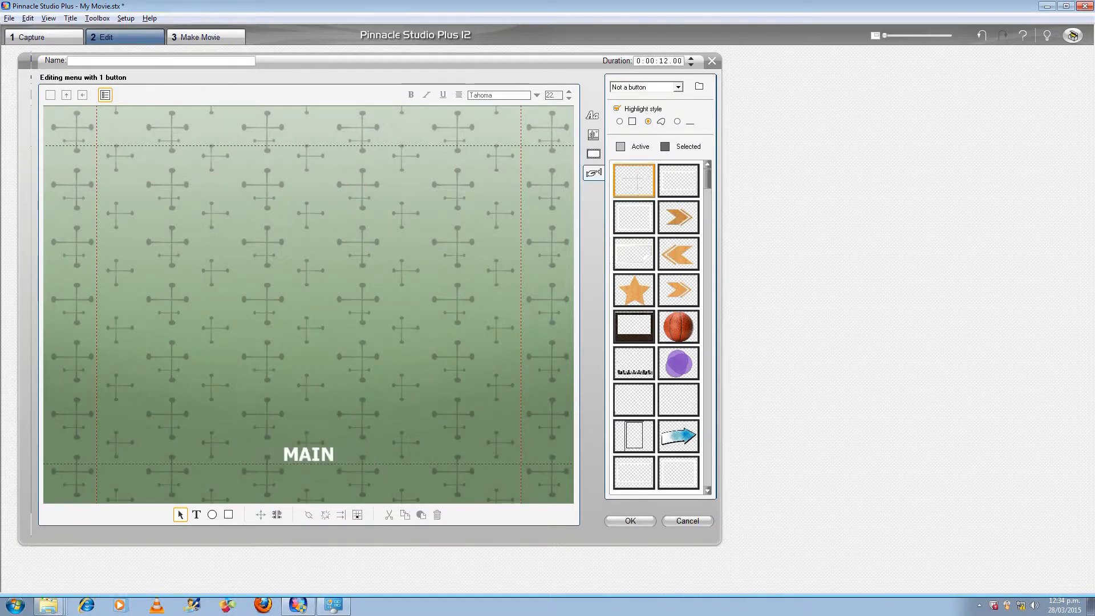
Replace the MAIN button's caption with PLAY on a single line and deselect it.
click(334, 454)
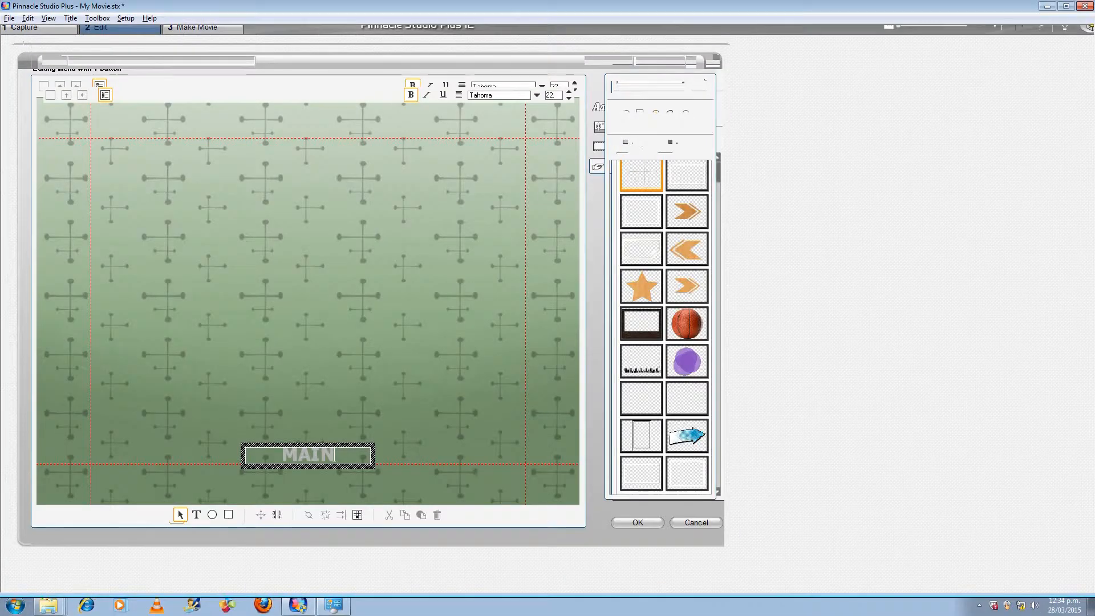
key(BackSpace)
key(BackSpace)
key(BackSpace)
key(BackSpace)
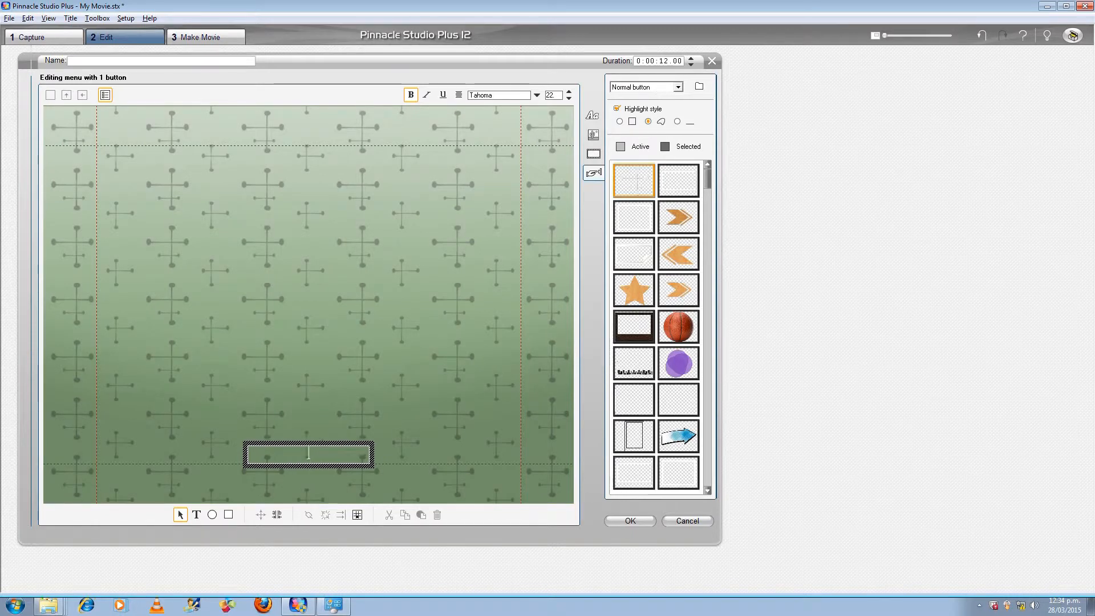
text(PLAY)
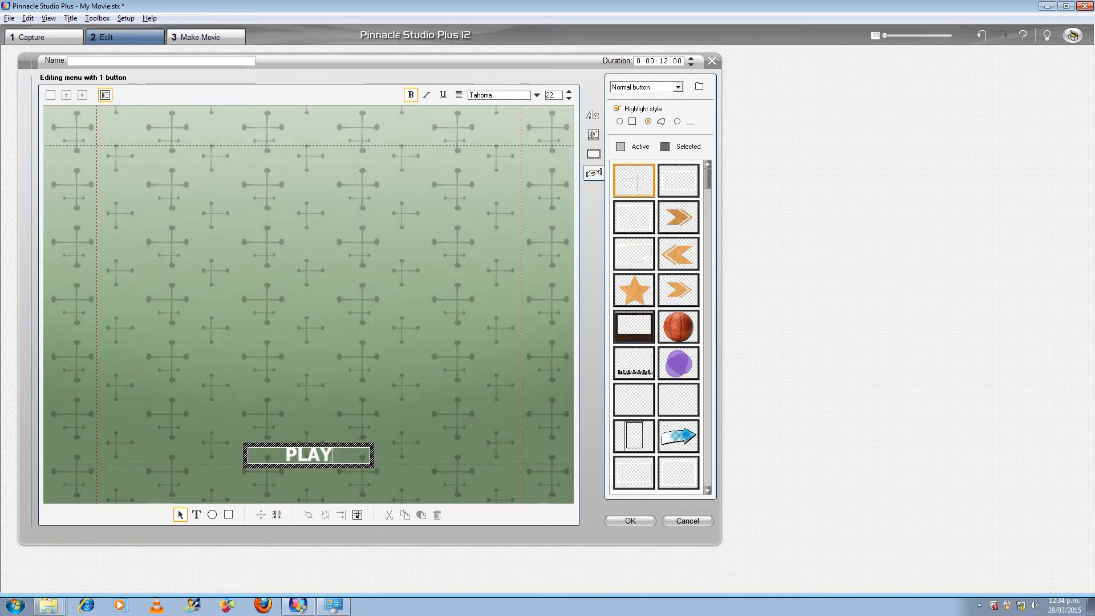
key(Return)
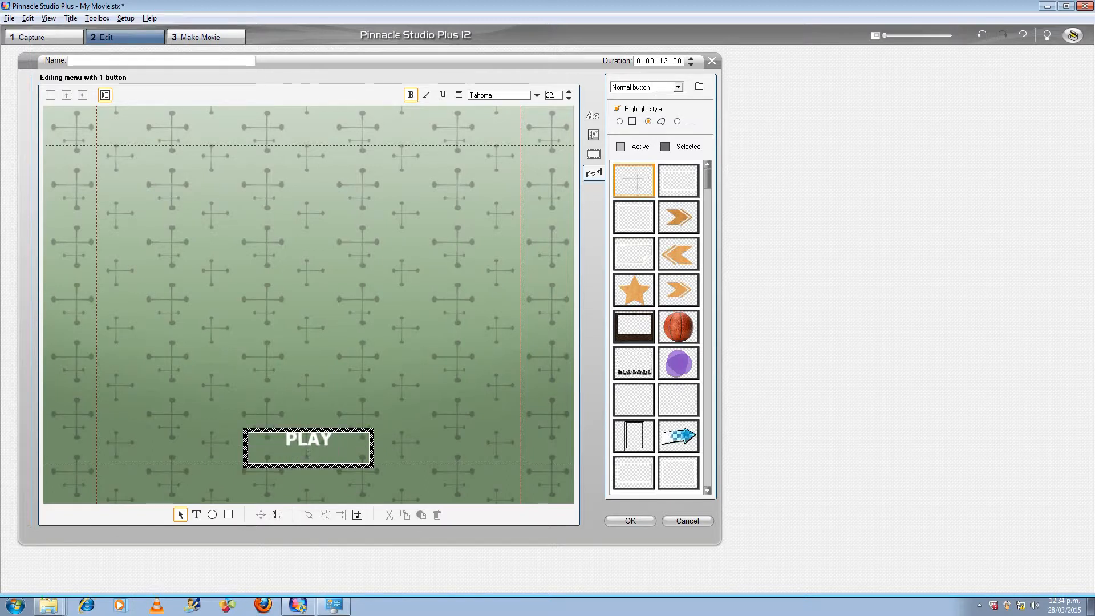
key(BackSpace)
click(375, 418)
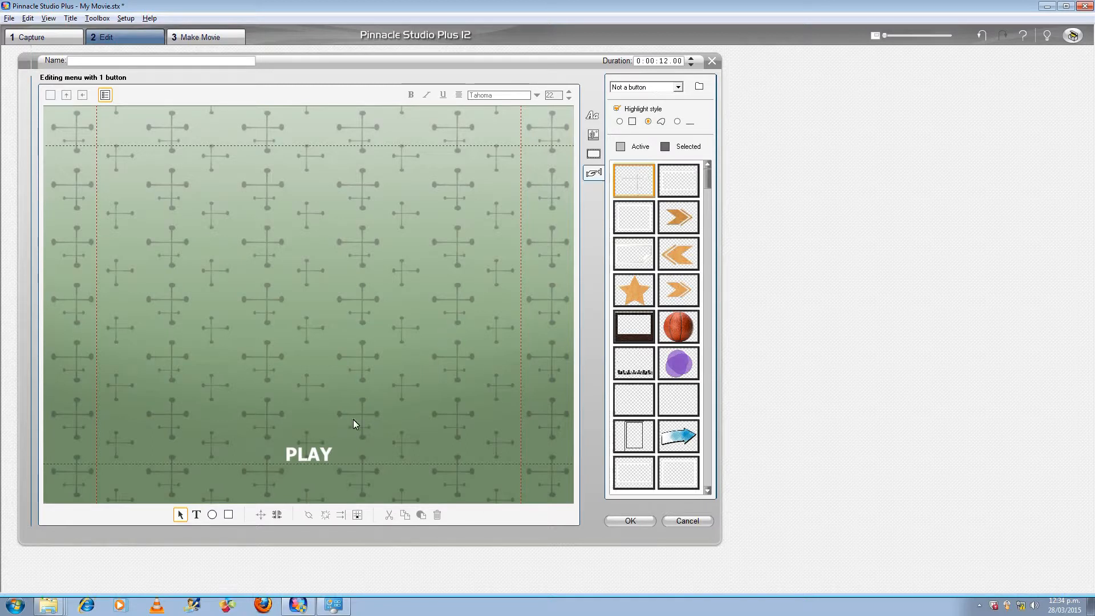
With no menu object selected, make the menu's background transparent.
click(326, 454)
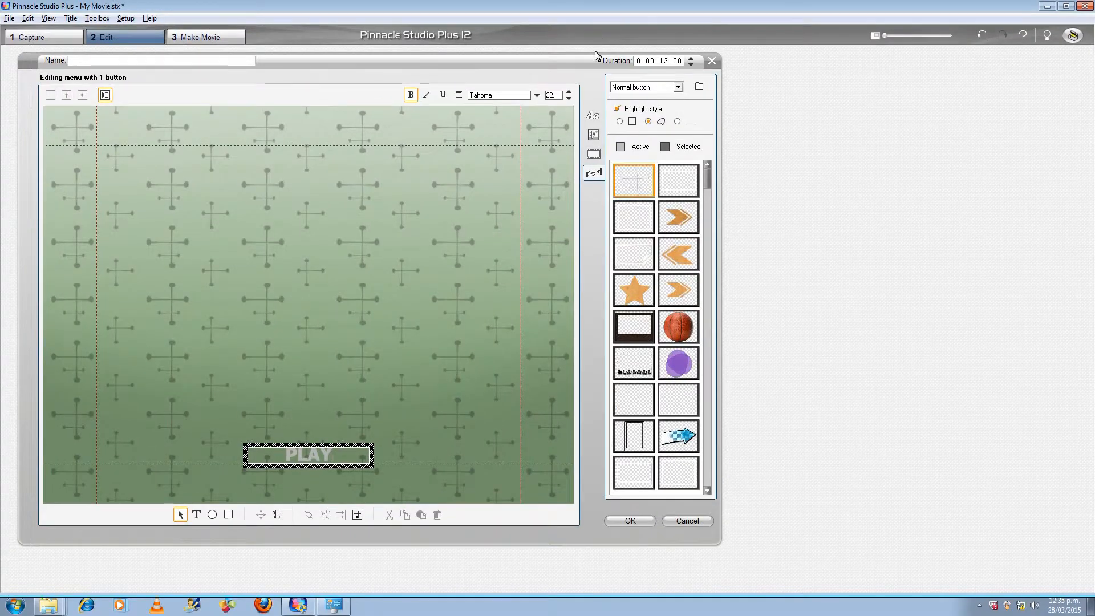
click(419, 384)
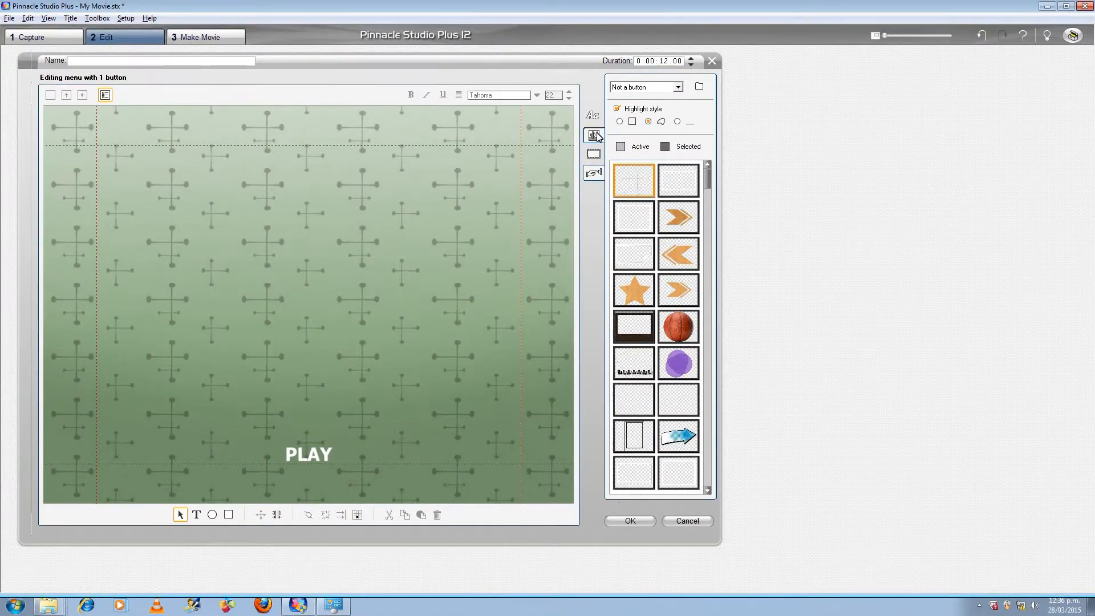
click(597, 140)
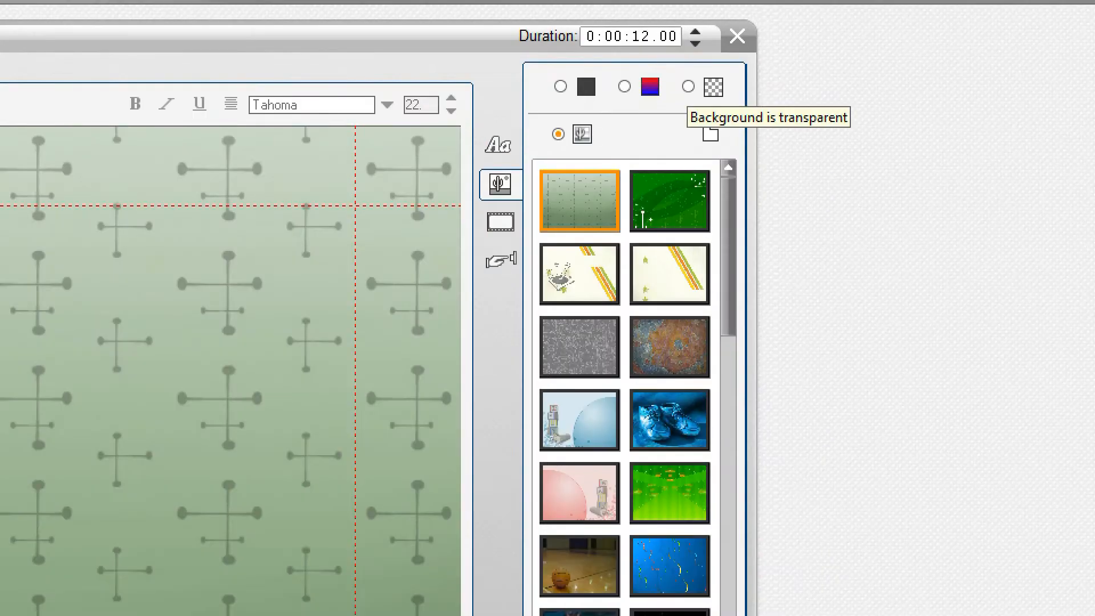
click(688, 87)
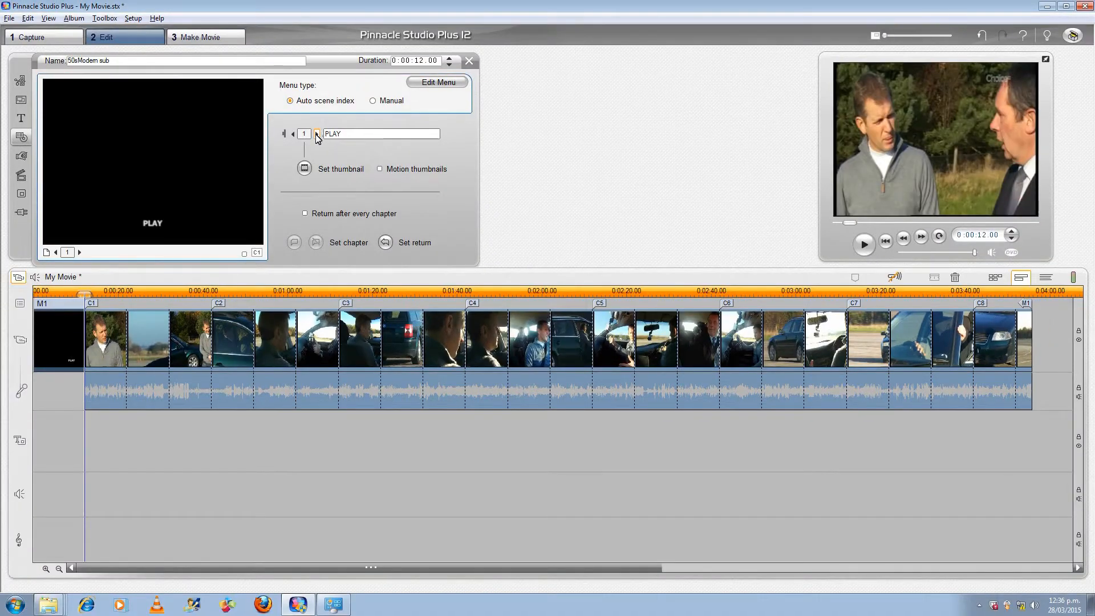
Change the button captions of chapters 2 and 3 to PLAY.
click(317, 134)
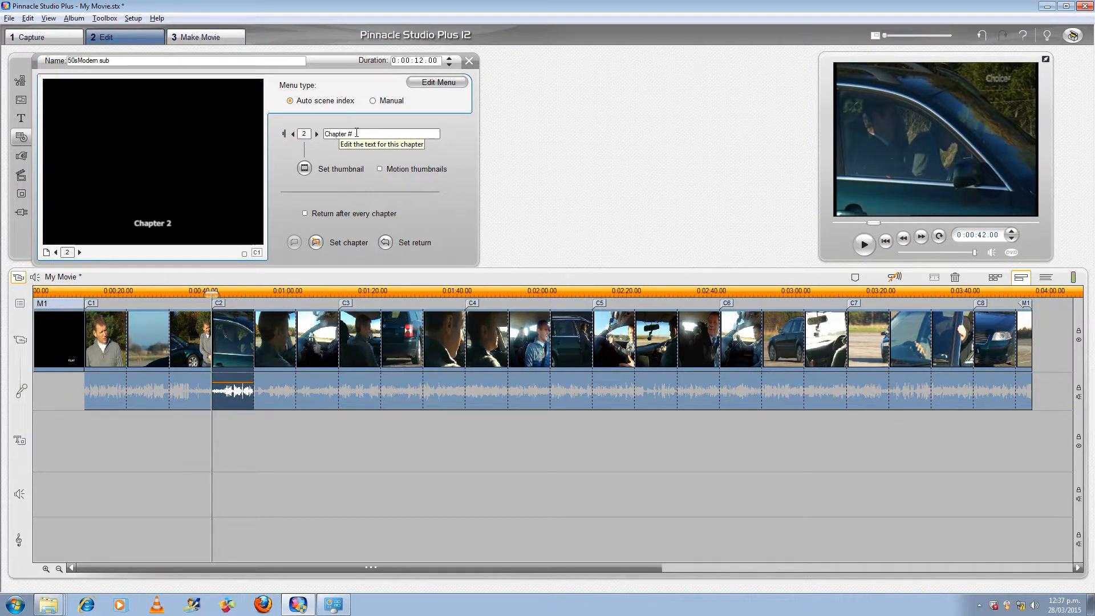
double_click(348, 133)
triple_click(348, 134)
text(PL)
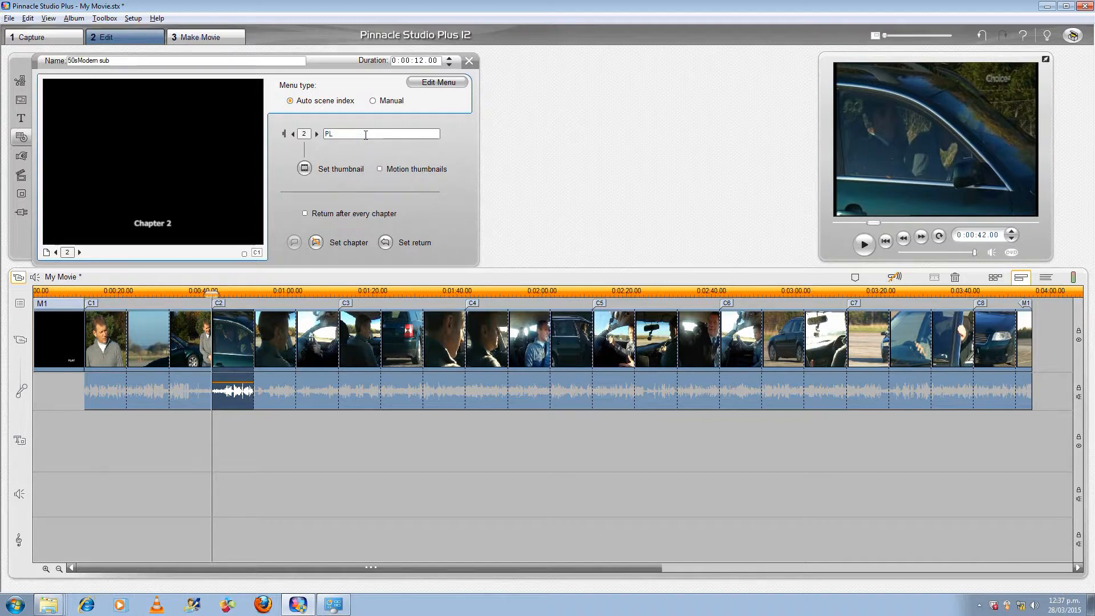
text(AY)
click(316, 133)
drag(359, 133, 323, 134)
text(PLA)
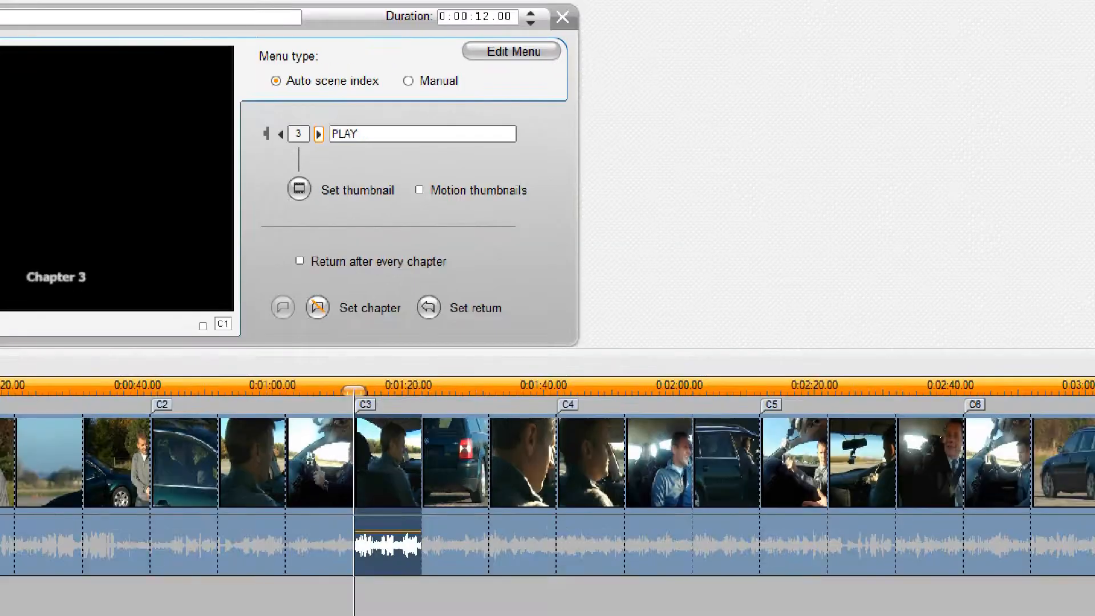
click(316, 136)
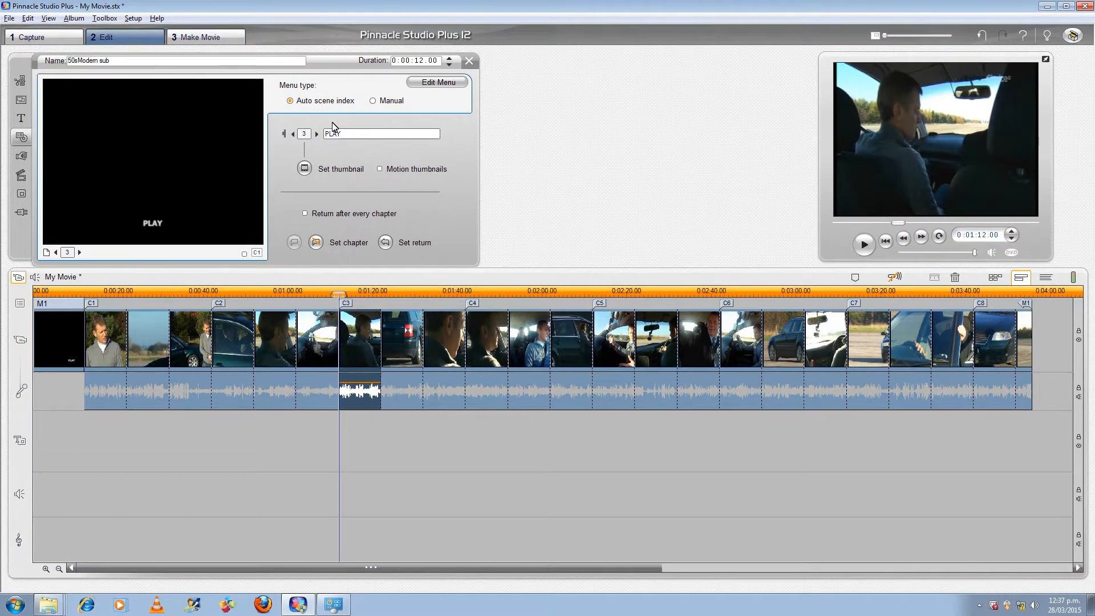
Change the button captions of chapters 4, 5 and 6 to PLAY.
click(317, 134)
drag(345, 134, 325, 133)
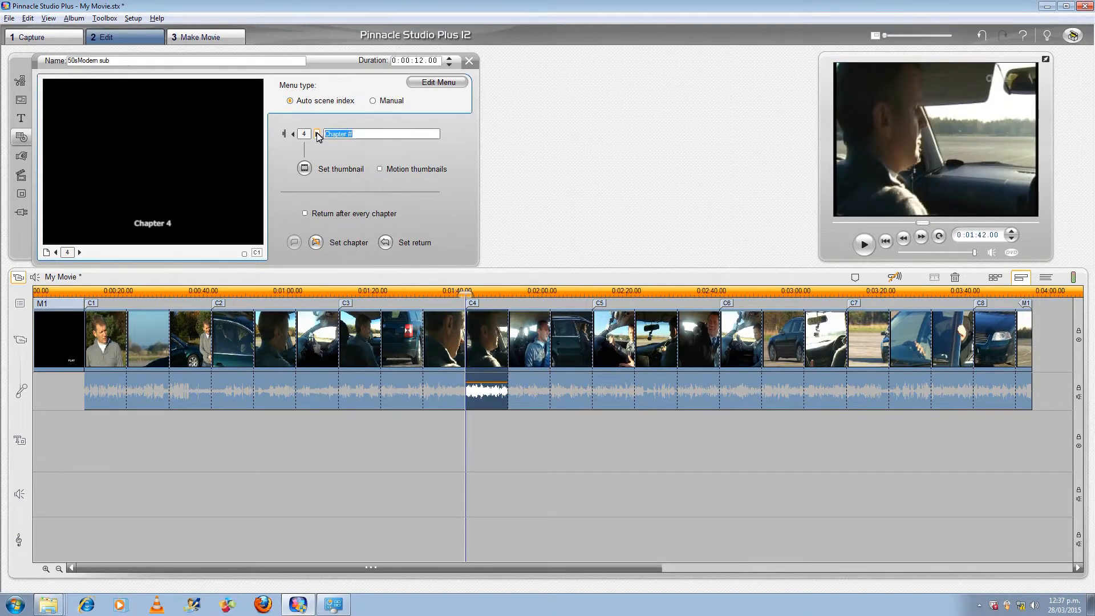
text(PLAY)
click(317, 133)
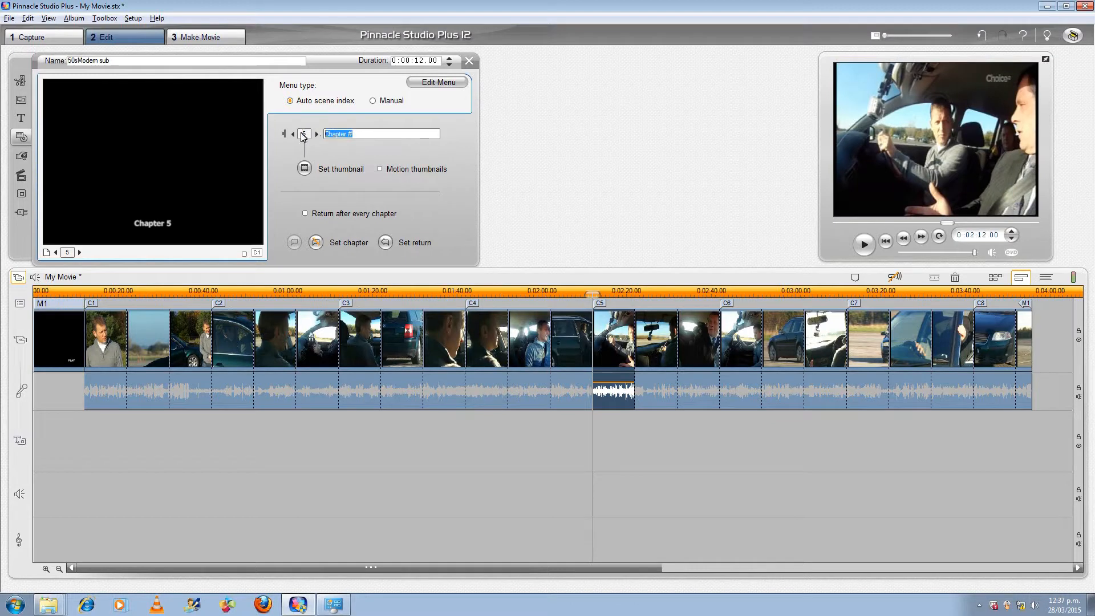
text(PLAY)
click(317, 133)
triple_click(362, 134)
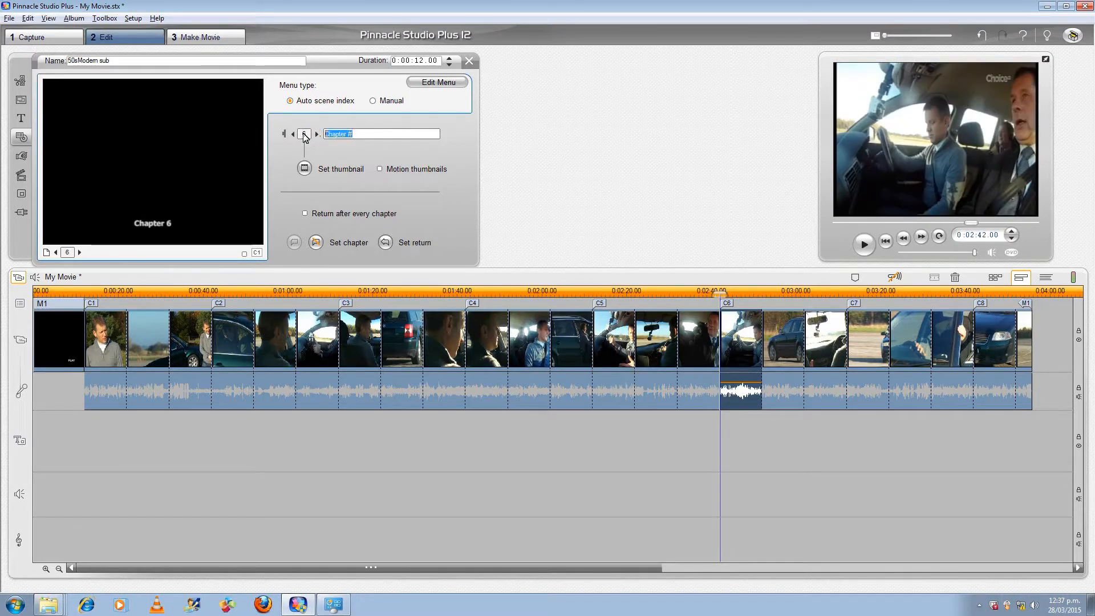
text(PLAY)
Change the button captions of chapters 7 and 8 to PLAY.
click(317, 133)
triple_click(380, 134)
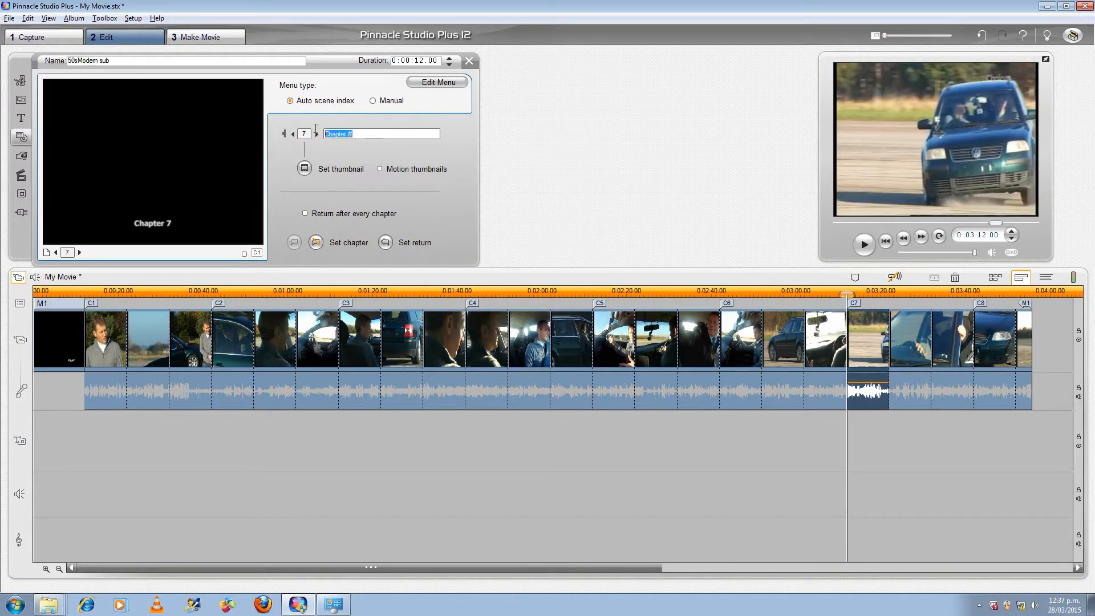
text(PLAY)
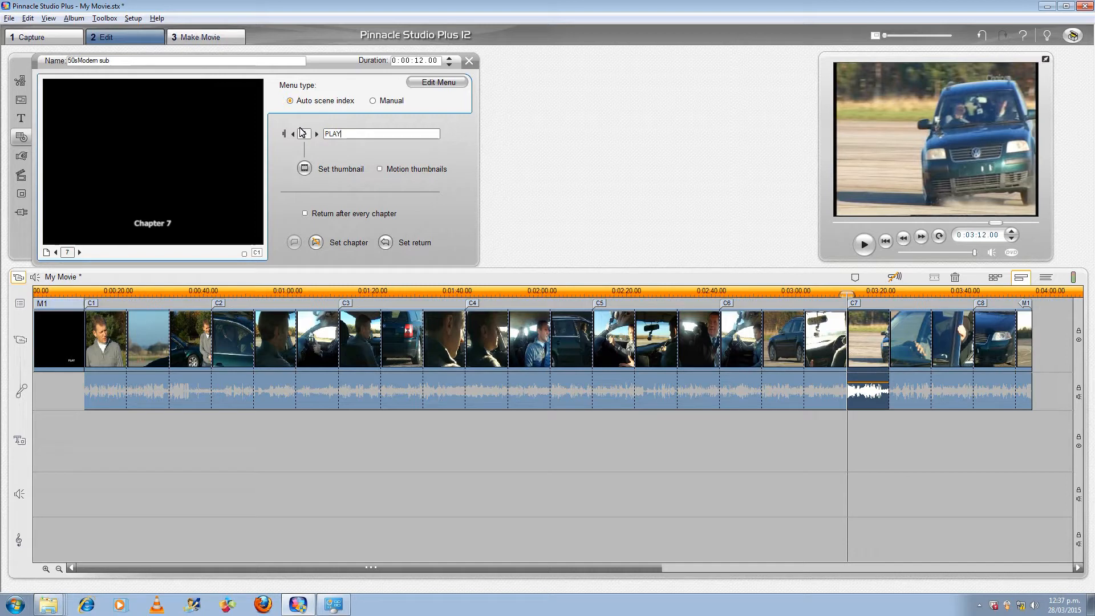
click(317, 134)
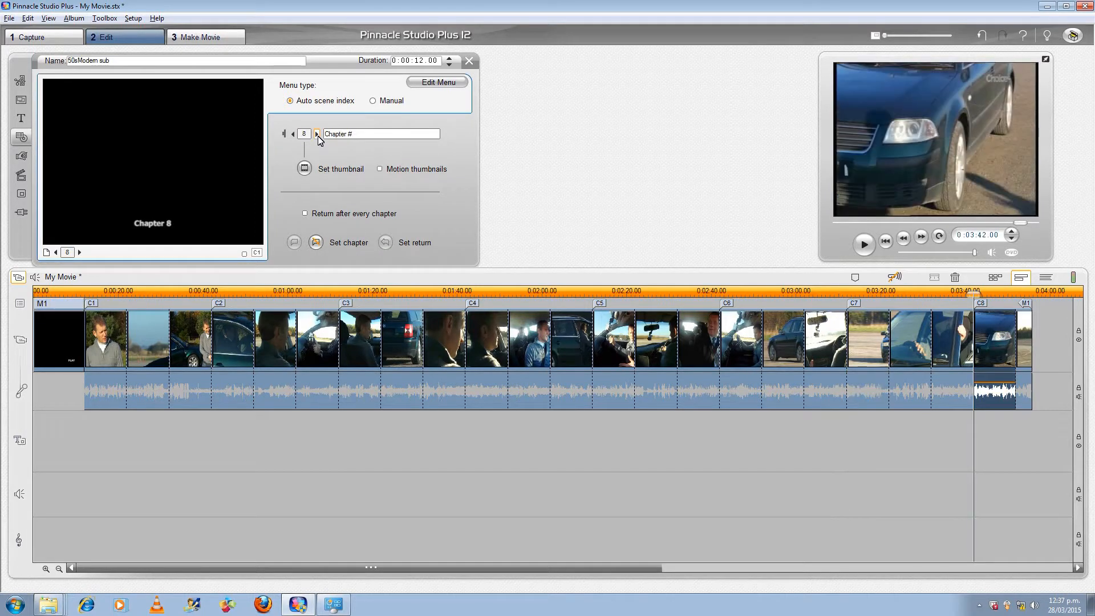
click(365, 133)
text(PLAY)
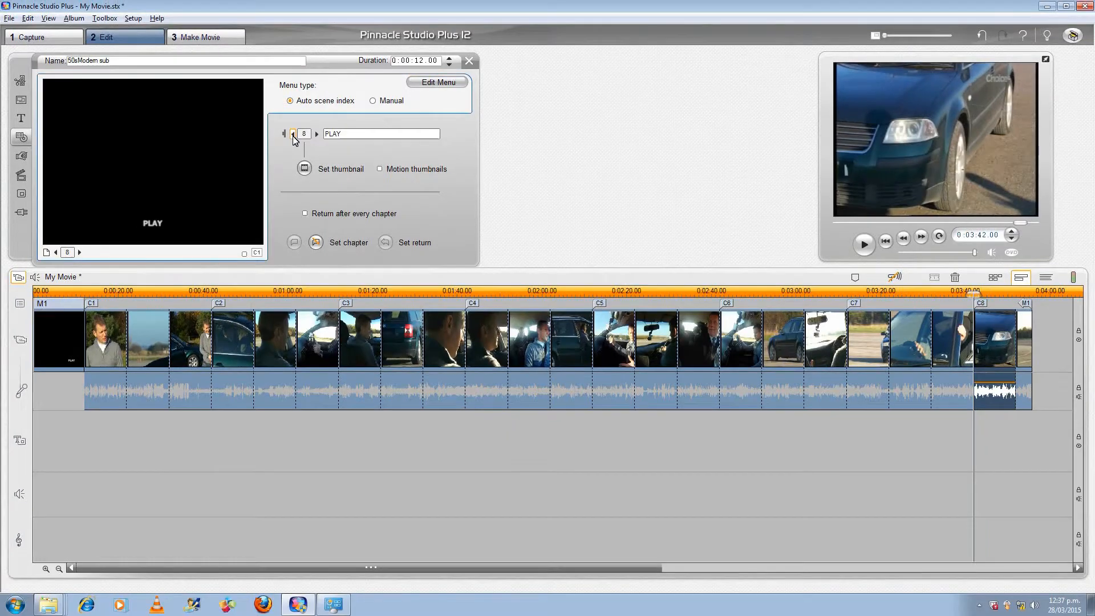
Check the button captions from chapter 8 back to chapter 1, and close the menu settings at the movie's start.
click(293, 134)
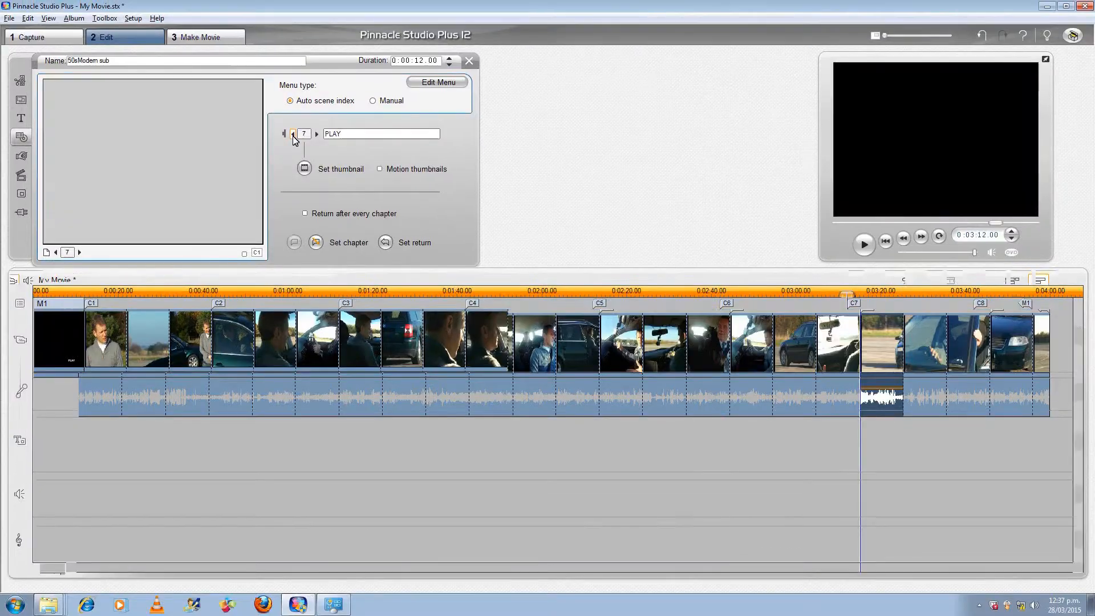
click(294, 135)
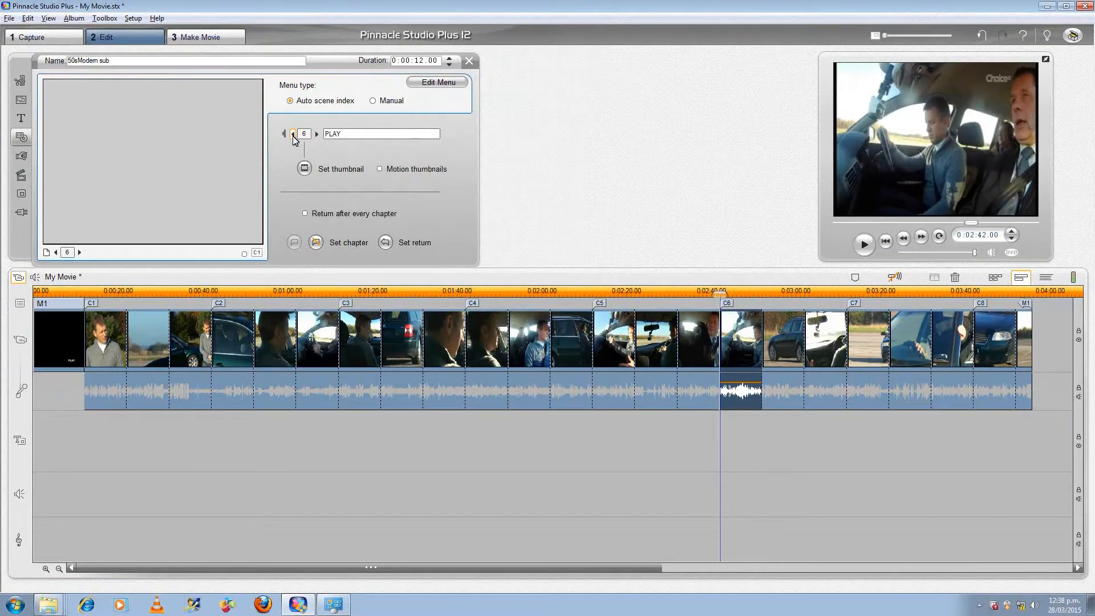
click(292, 133)
click(293, 135)
click(293, 135)
click(293, 134)
click(293, 135)
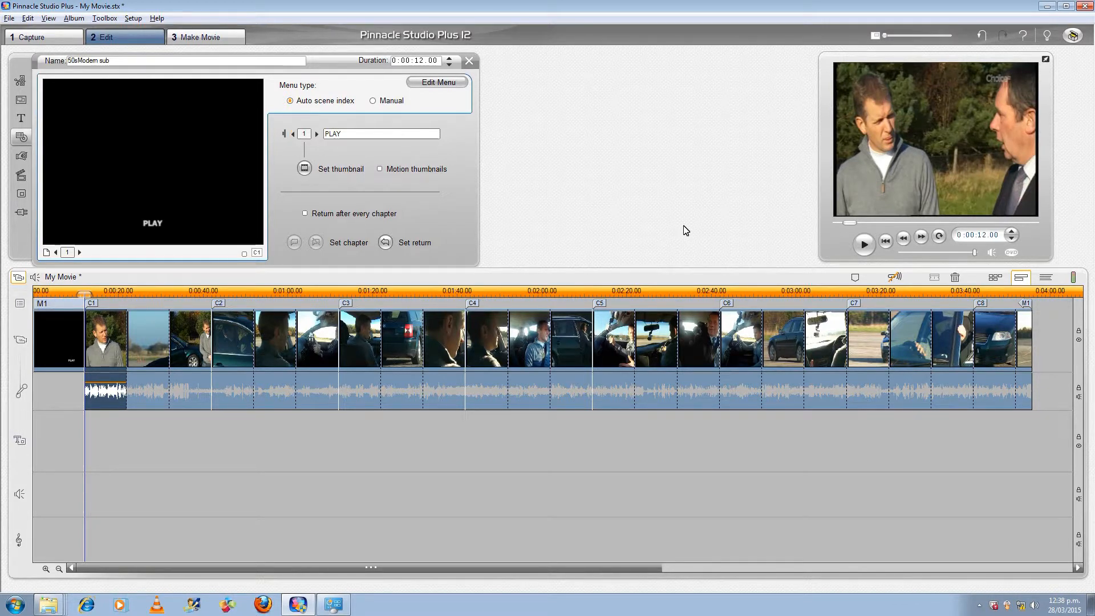
click(887, 242)
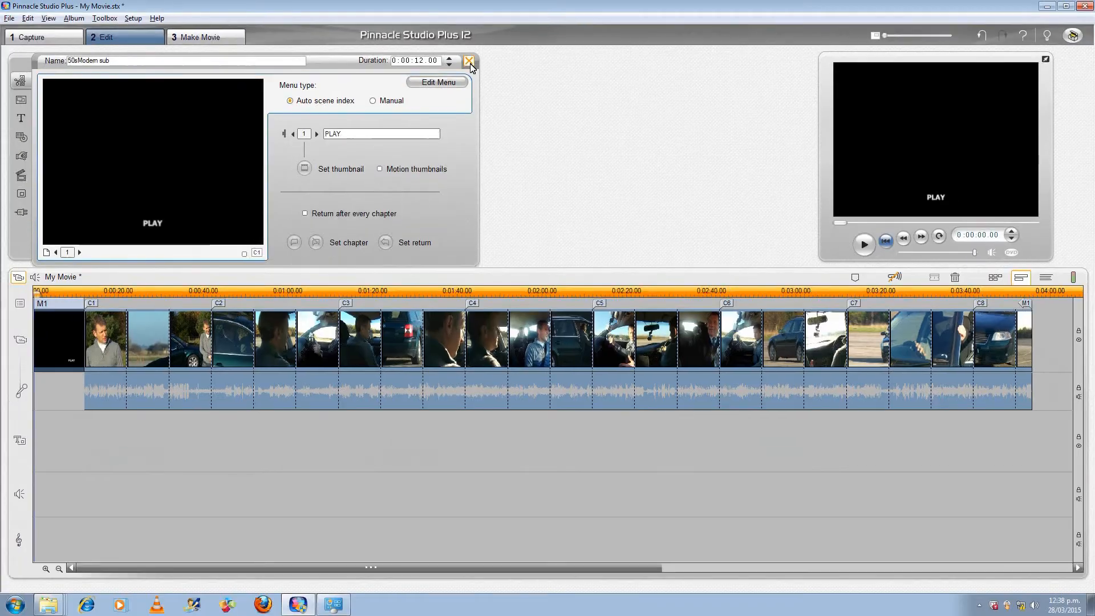
click(469, 61)
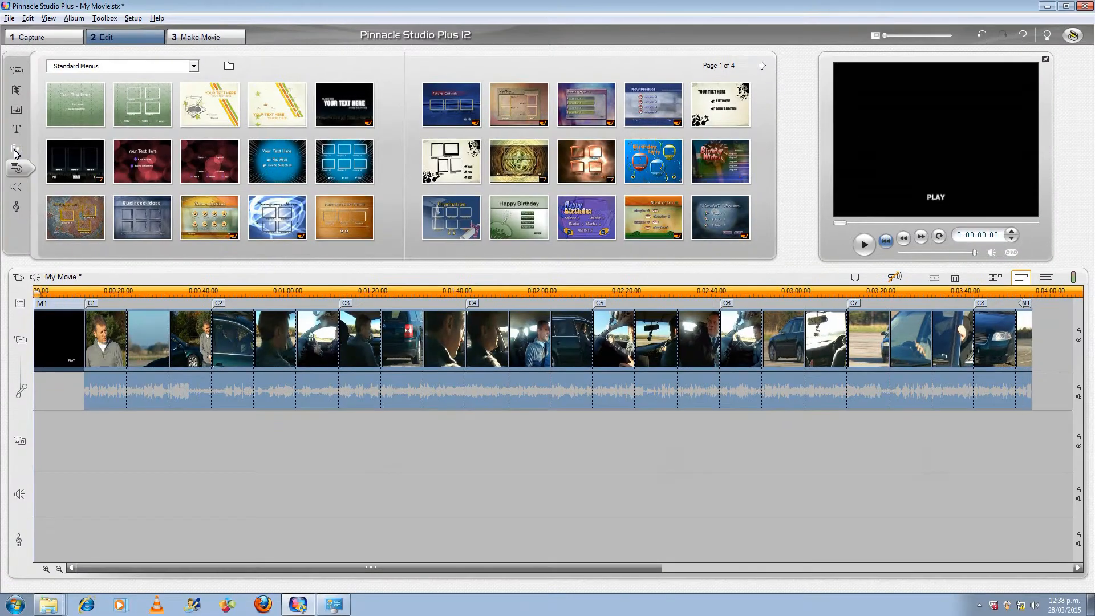
Place the house entrance picture from the second page of the Pictures album on the title track at the movie's start.
click(27, 185)
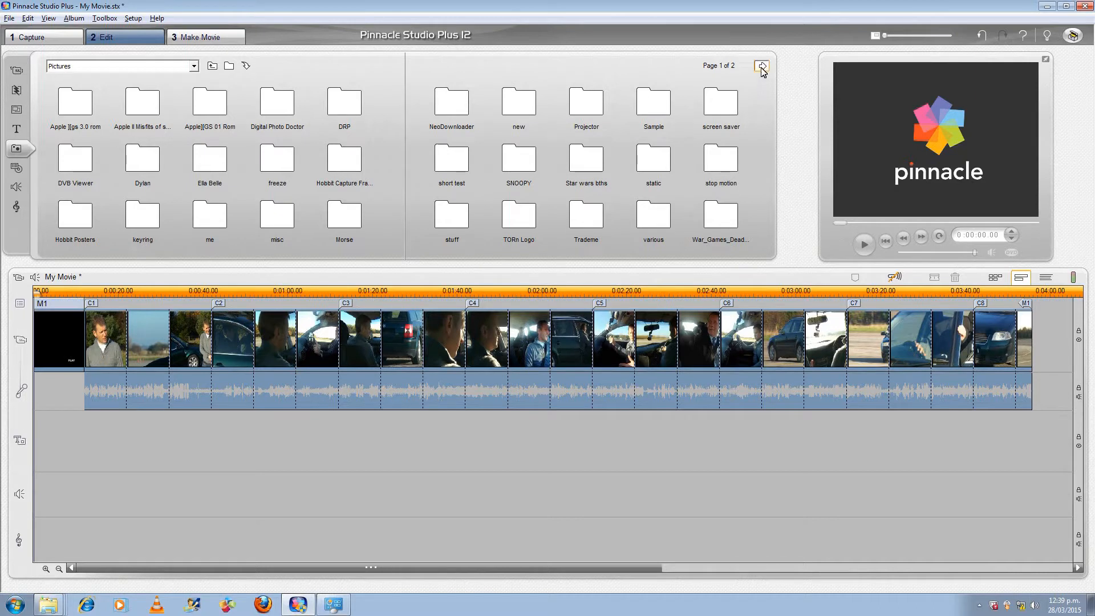
click(762, 66)
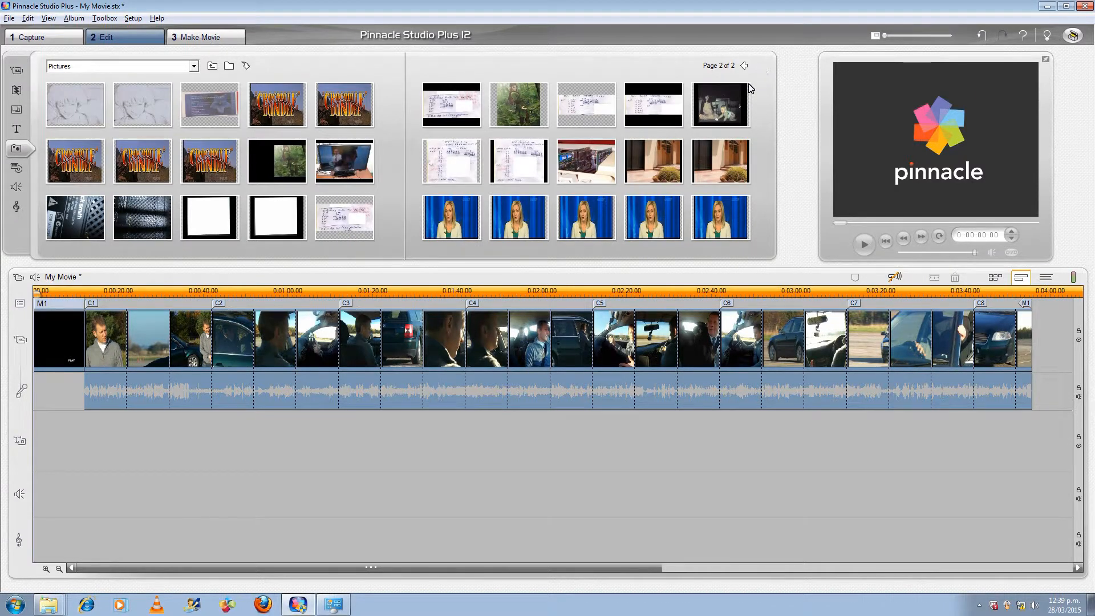
click(704, 162)
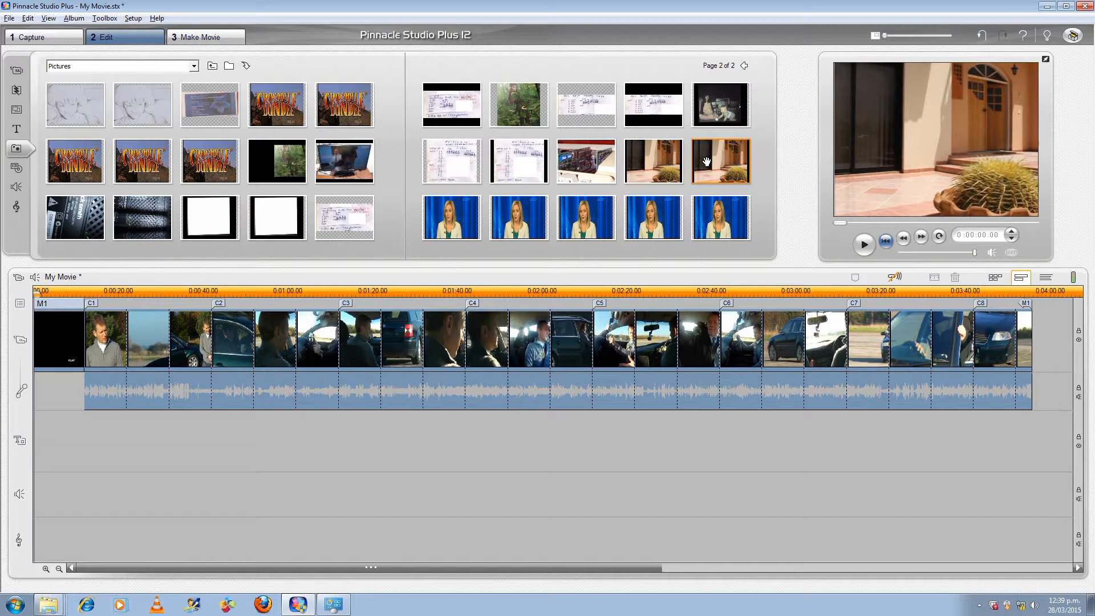
drag(707, 161, 38, 474)
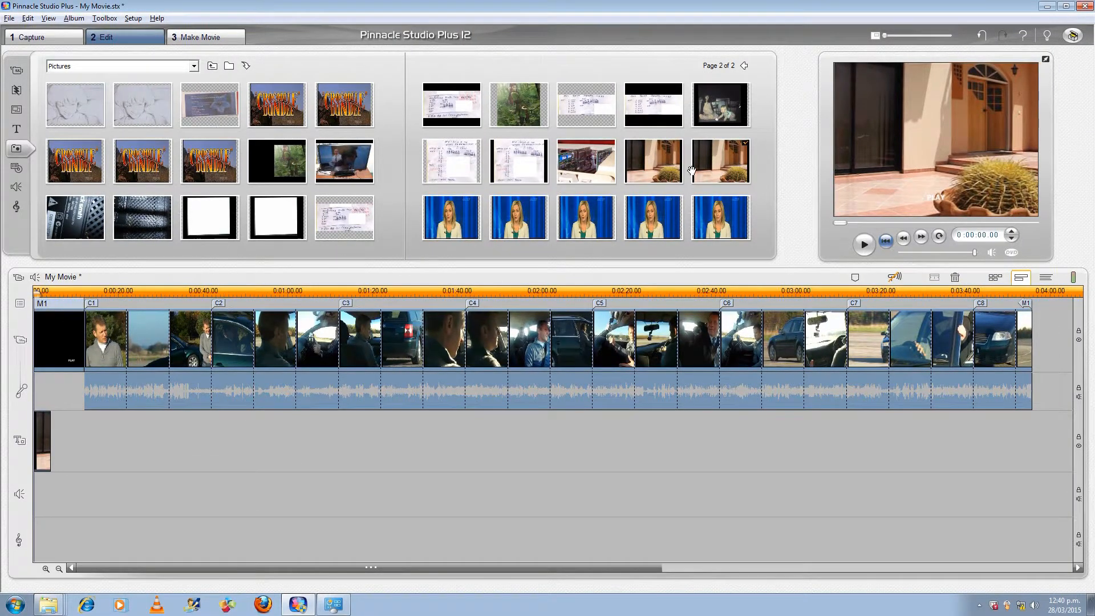
Add the house entrance picture two more times on the title track, end to end, to span the menu clip's length.
drag(717, 159, 477, 267)
drag(111, 413, 49, 441)
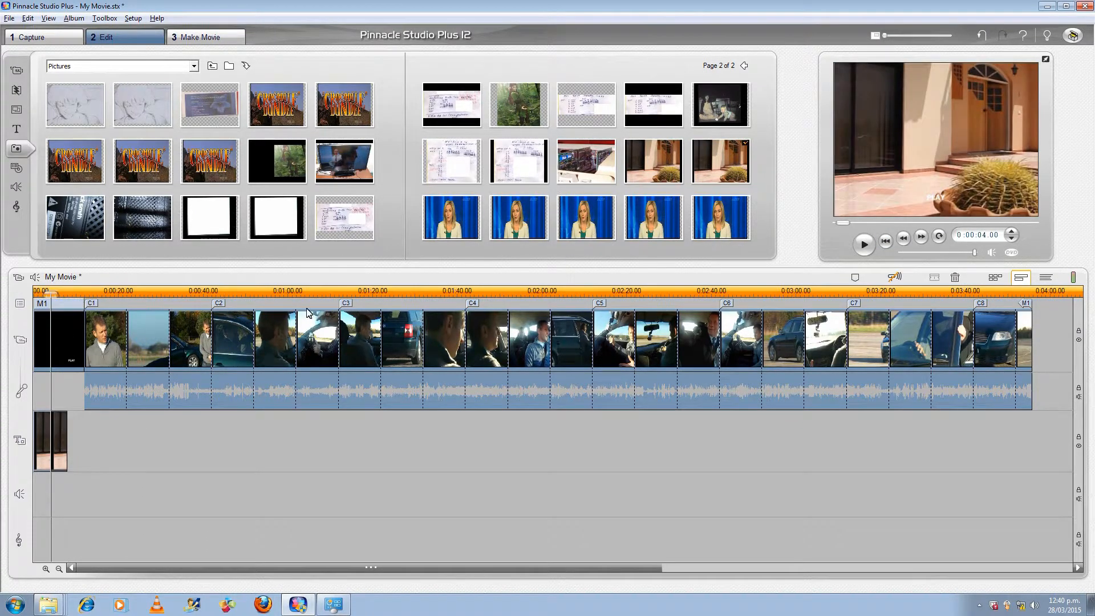
drag(718, 154, 64, 440)
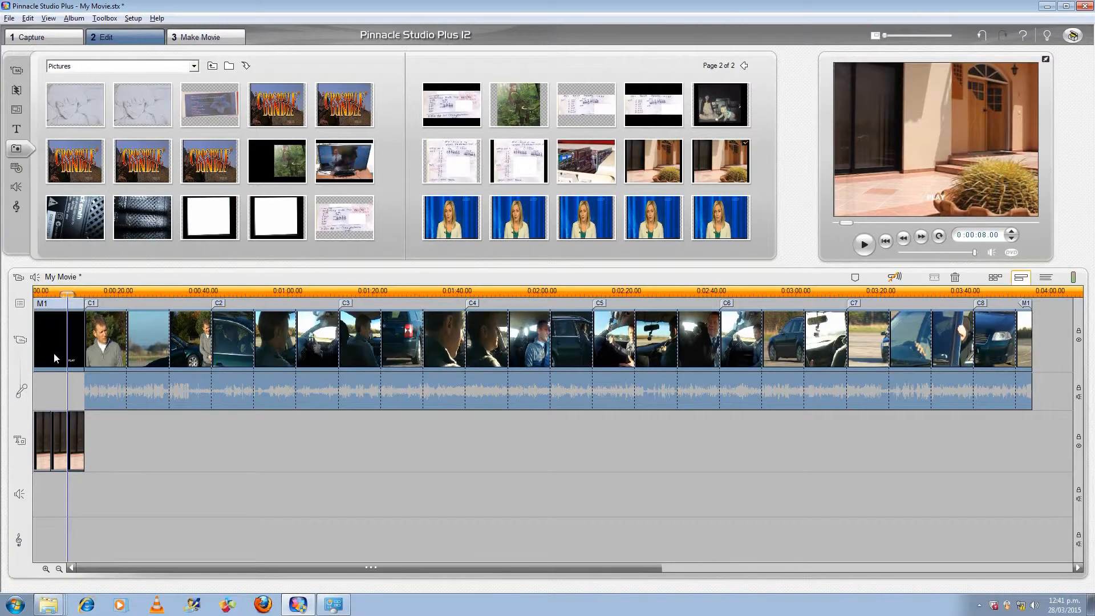
Move the playhead into the menu clip and open the menu in the Title/Menu Editor.
drag(67, 294, 47, 294)
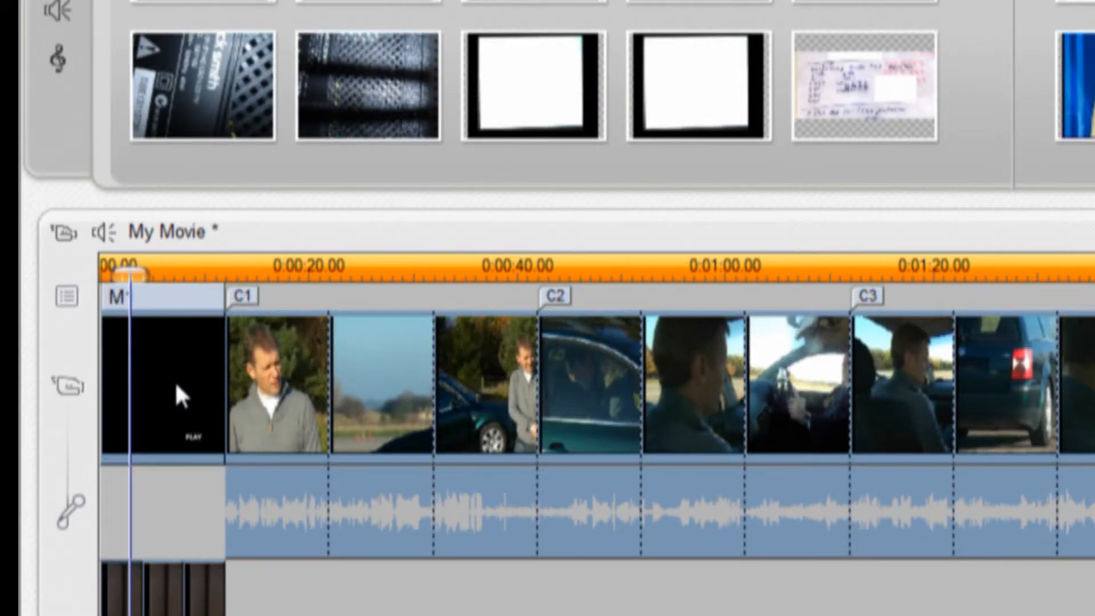
right_click(174, 381)
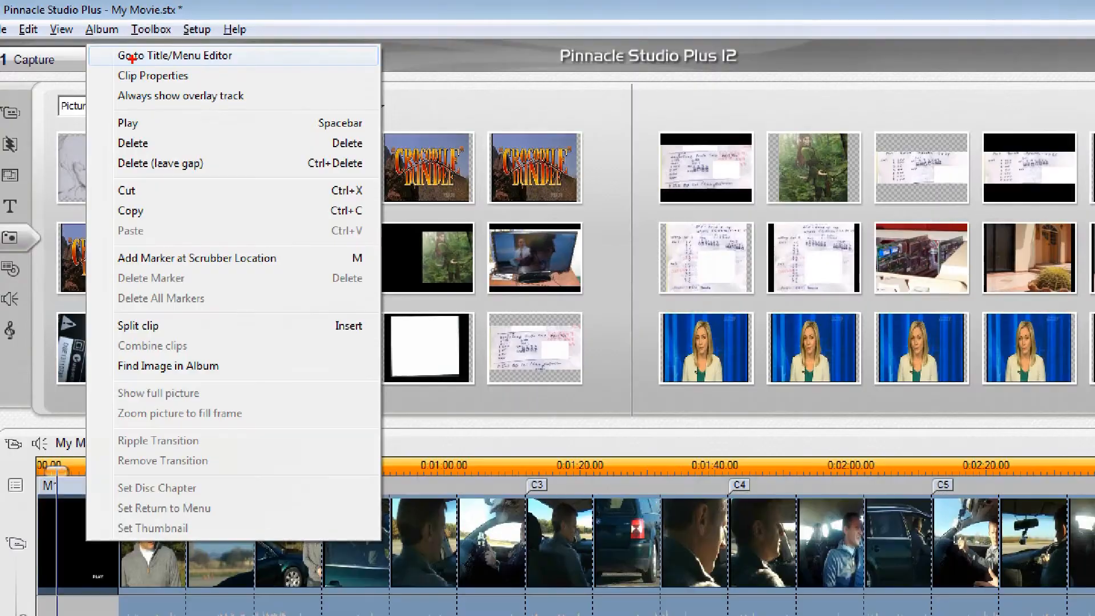
click(132, 56)
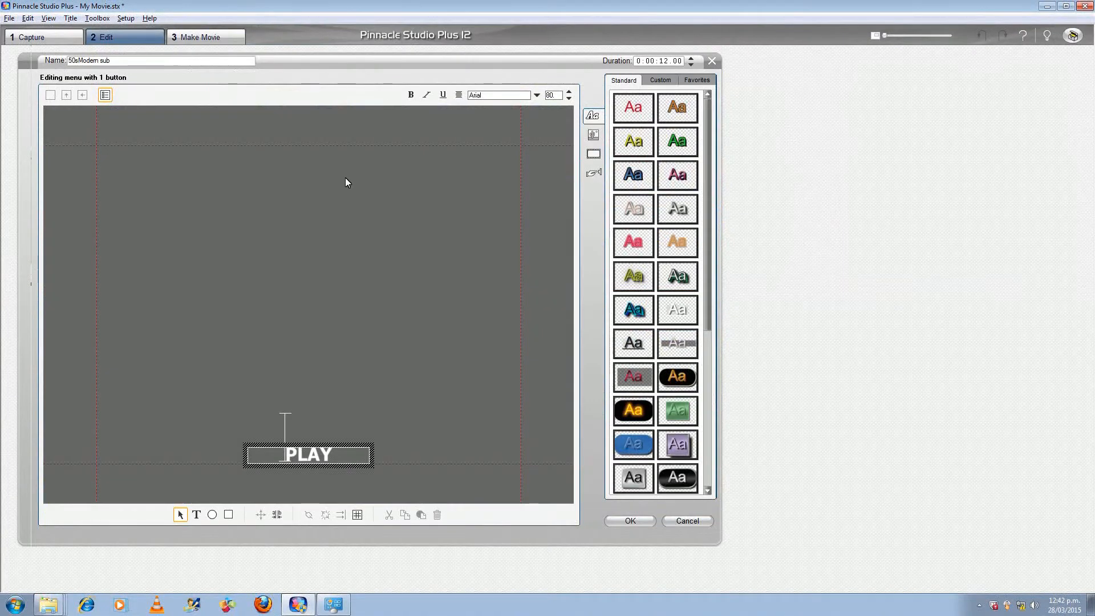
Set the face color of the whole PLAY caption to purple (red 128, green 0, blue 128) and accept the edited menu.
click(342, 456)
key(shift+Left)
key(shift+Left)
key(shift+Left)
key(shift+Left)
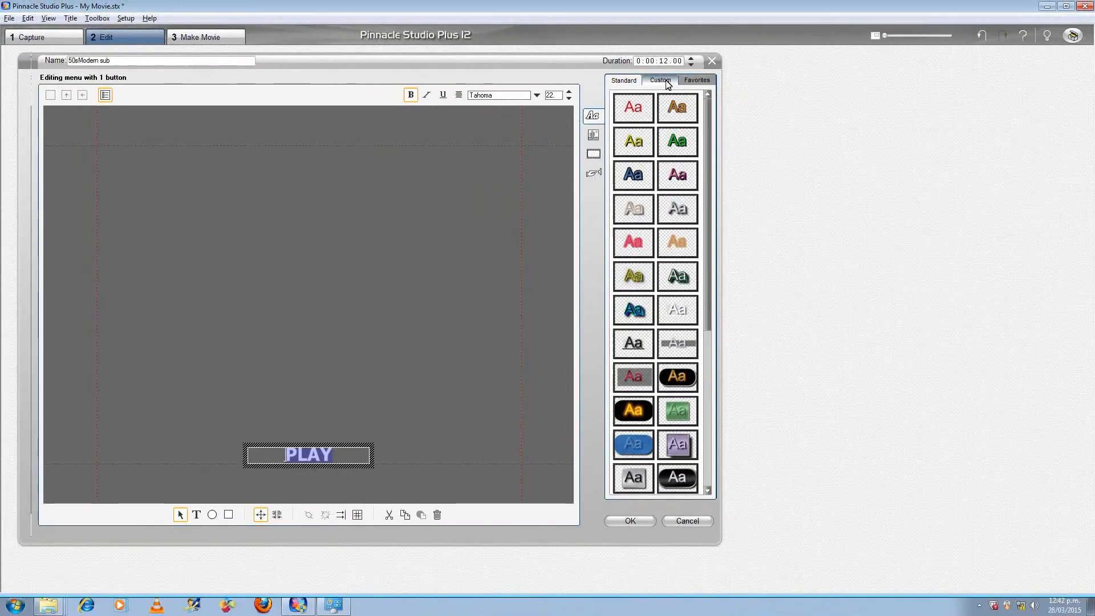
click(662, 85)
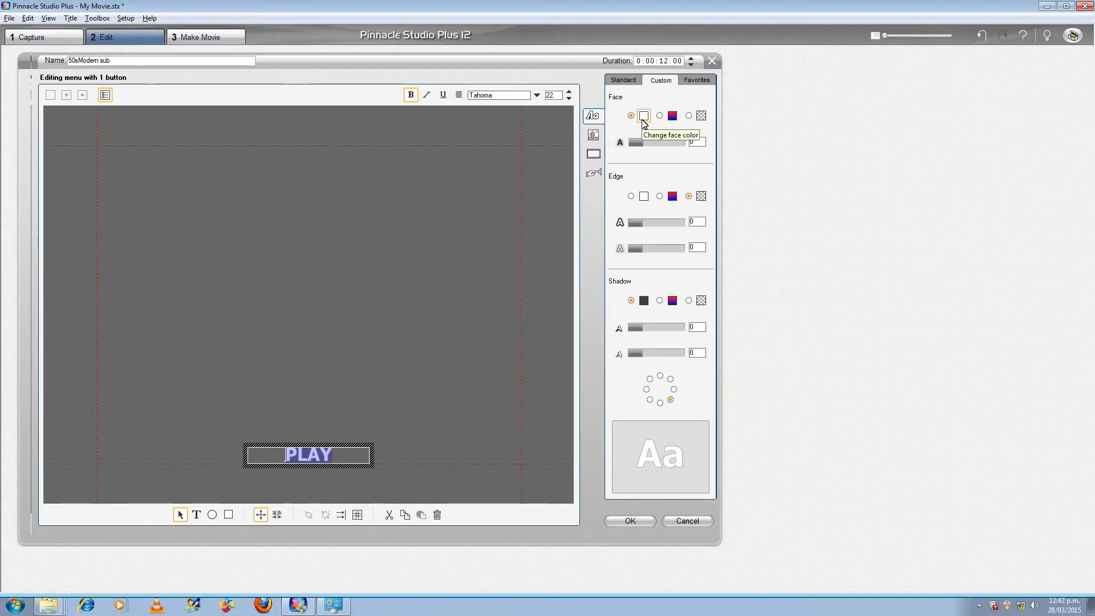
click(642, 120)
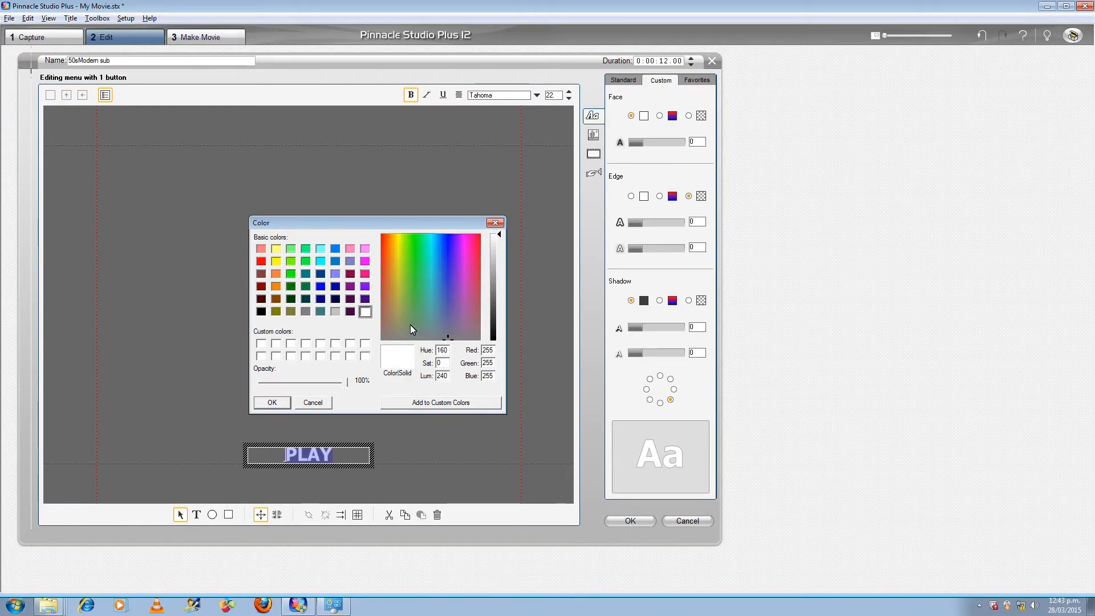
click(350, 287)
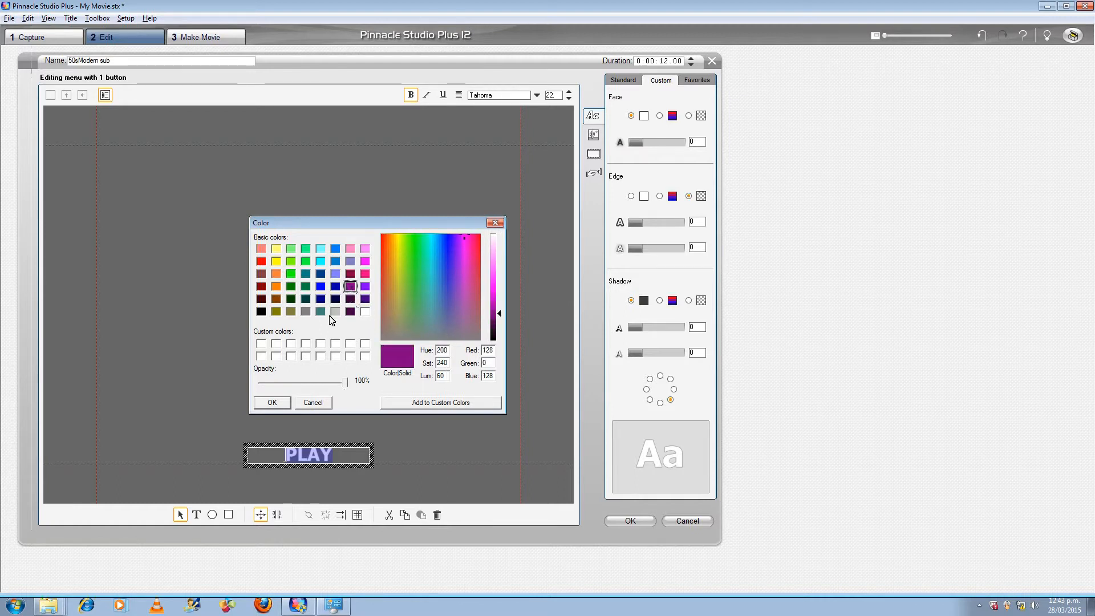
click(272, 404)
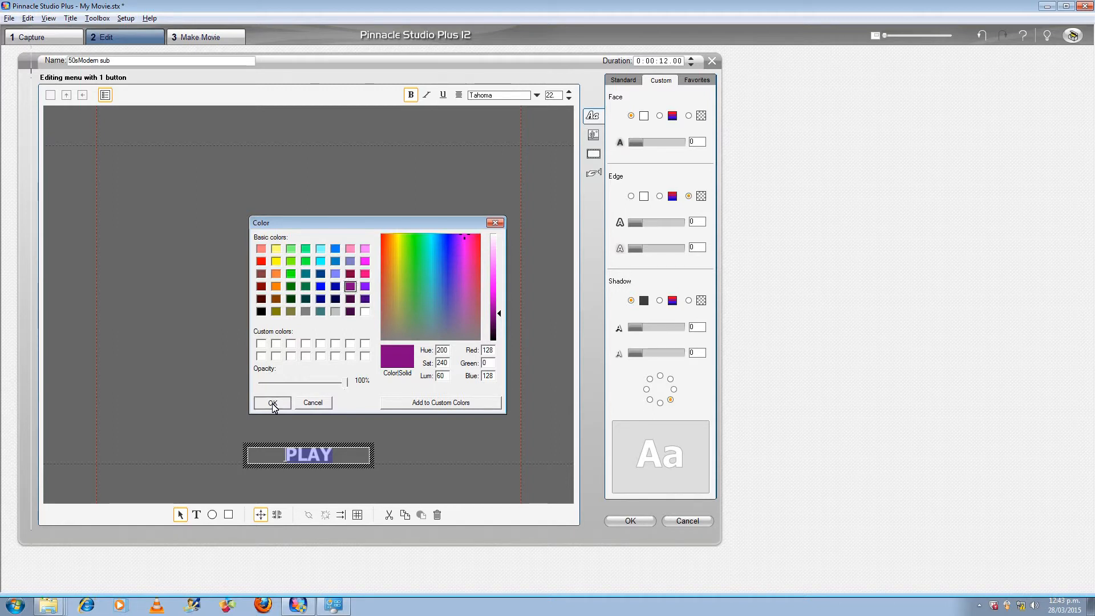
click(346, 444)
click(354, 424)
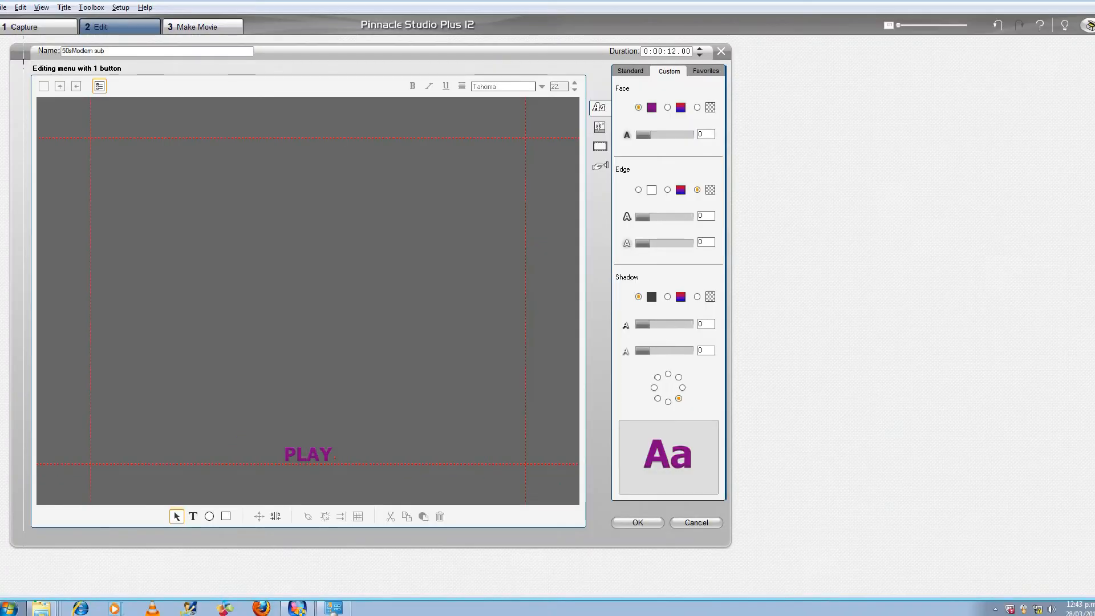
click(619, 518)
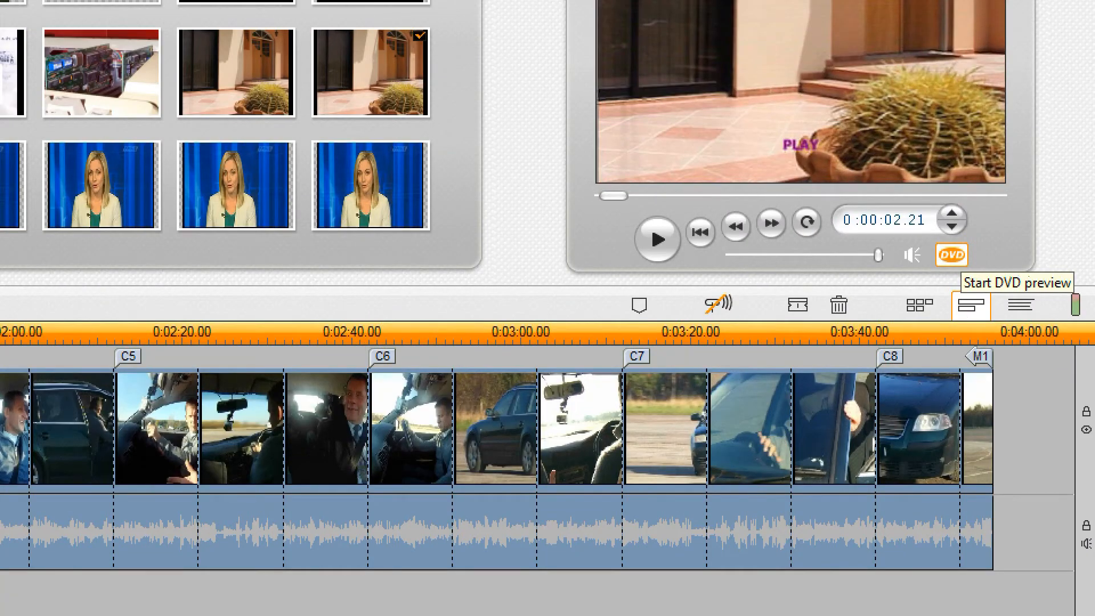
Start the DVD preview, play the menu and activate its PLAY button.
click(951, 255)
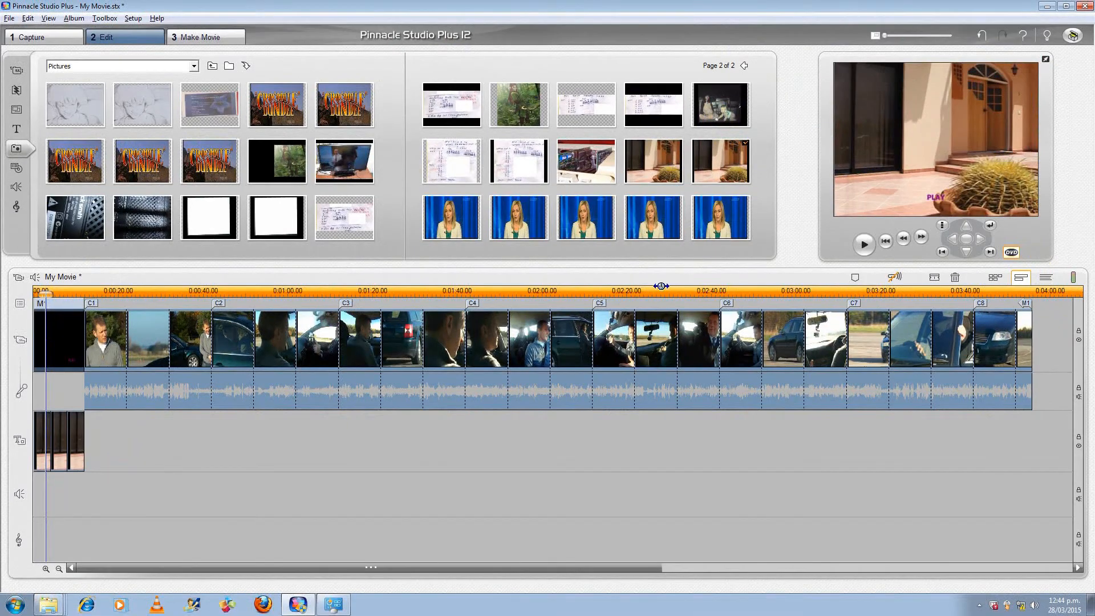
click(864, 249)
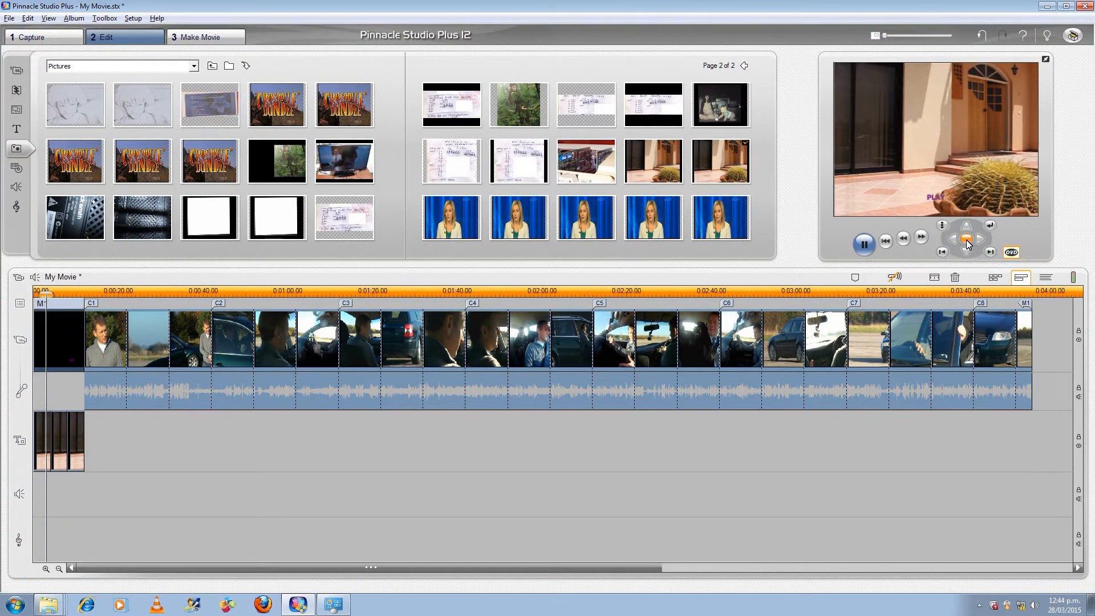
click(967, 240)
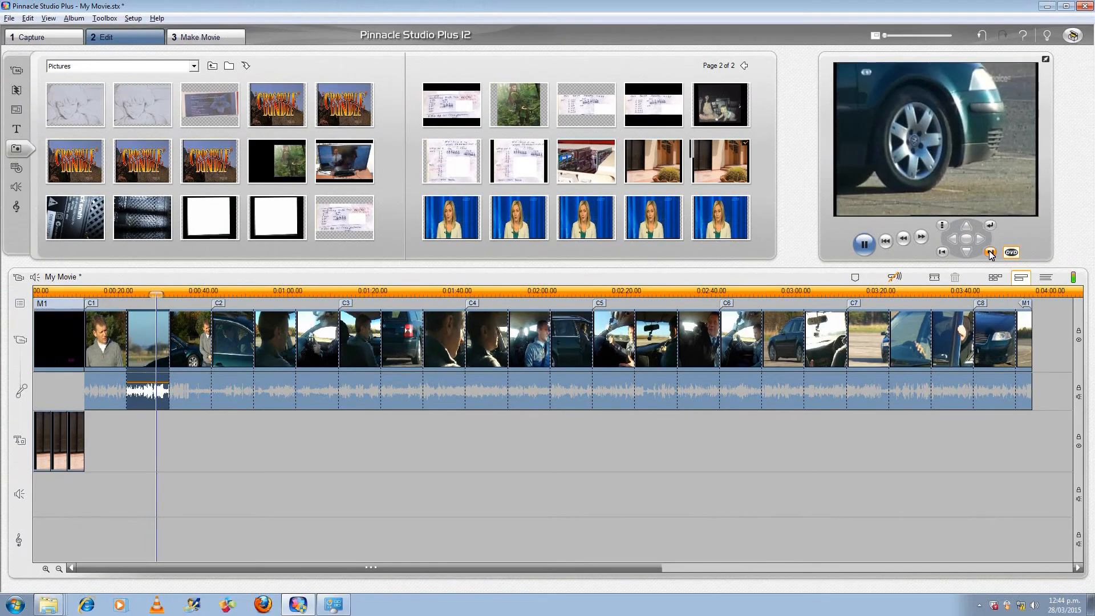
Skip forward through the chapters in the DVD preview until it returns to the menu, and end the preview.
click(960, 253)
click(990, 253)
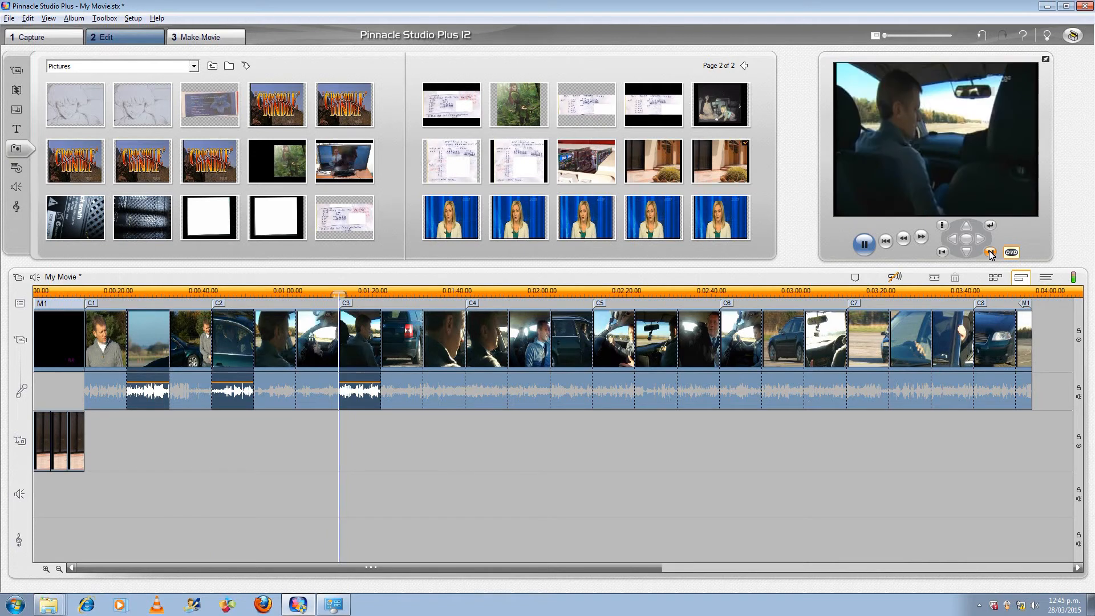
click(991, 253)
click(990, 252)
click(990, 253)
click(990, 252)
click(990, 252)
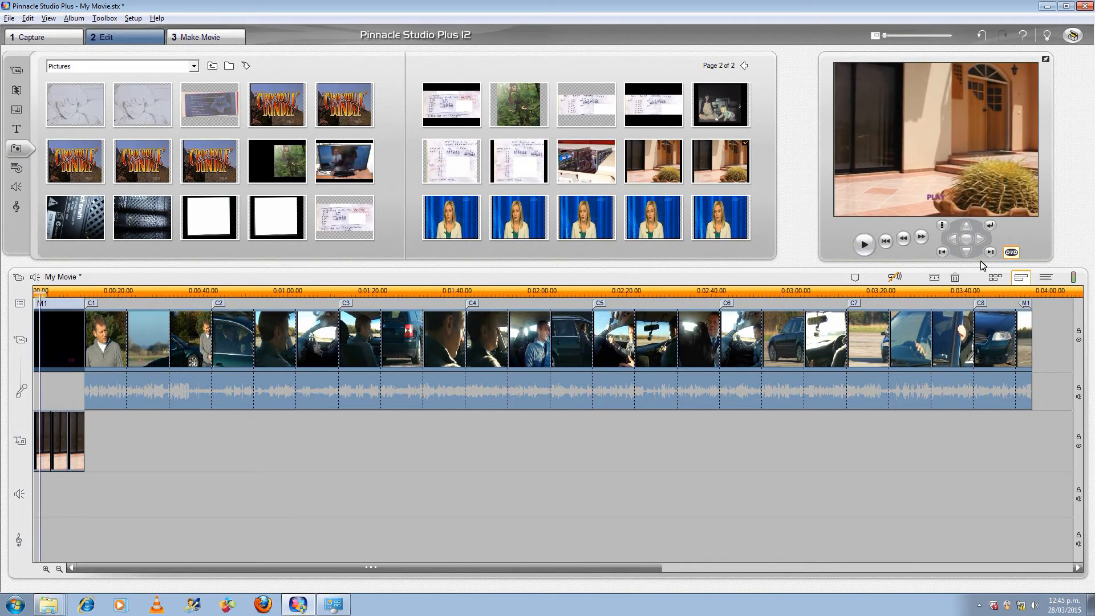
click(1011, 251)
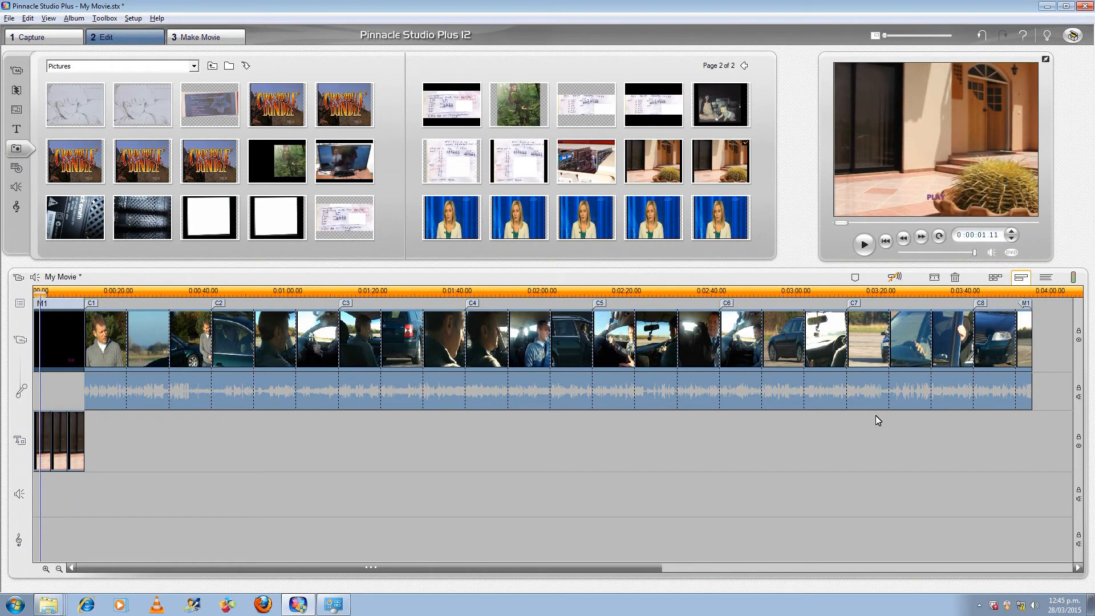